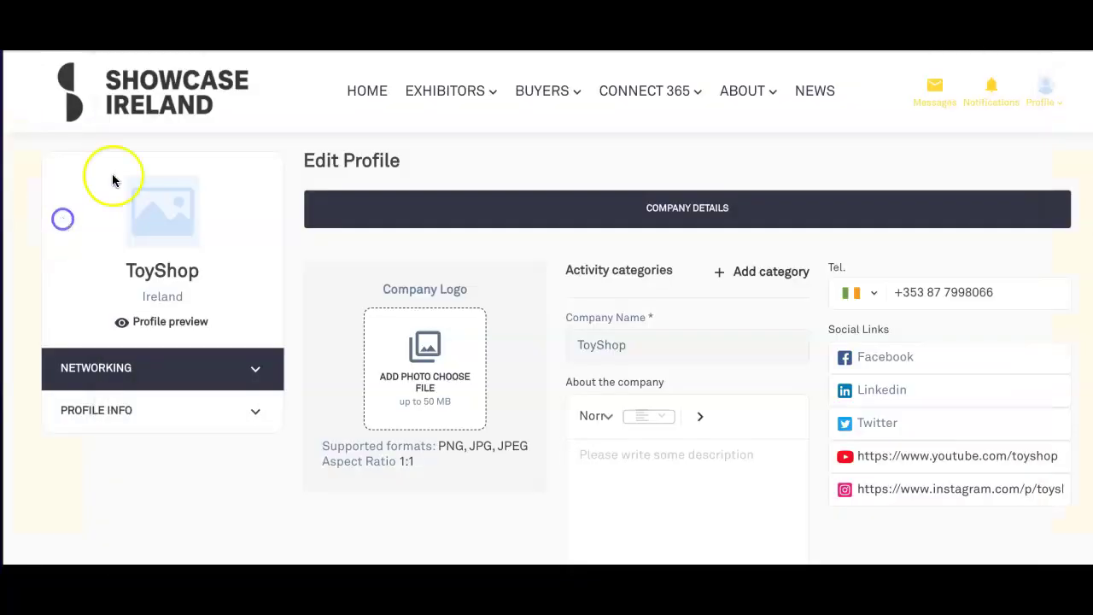
- Look over the Edit Profile page and the options listed under Networking and Profile Info
scroll(315, 526, "down", 1)
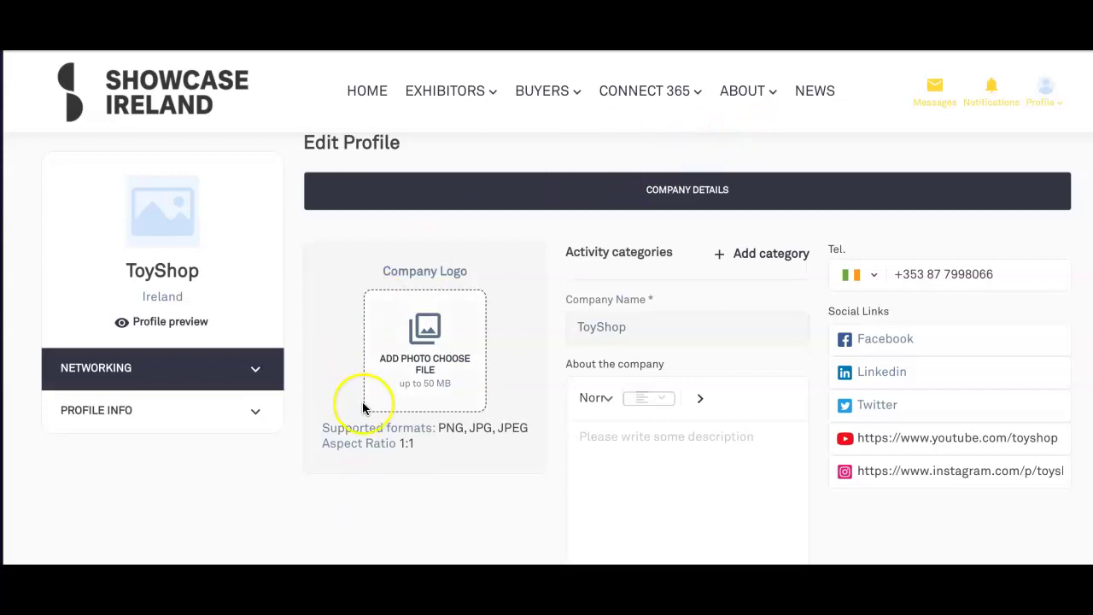
scroll(352, 457, "down", 4)
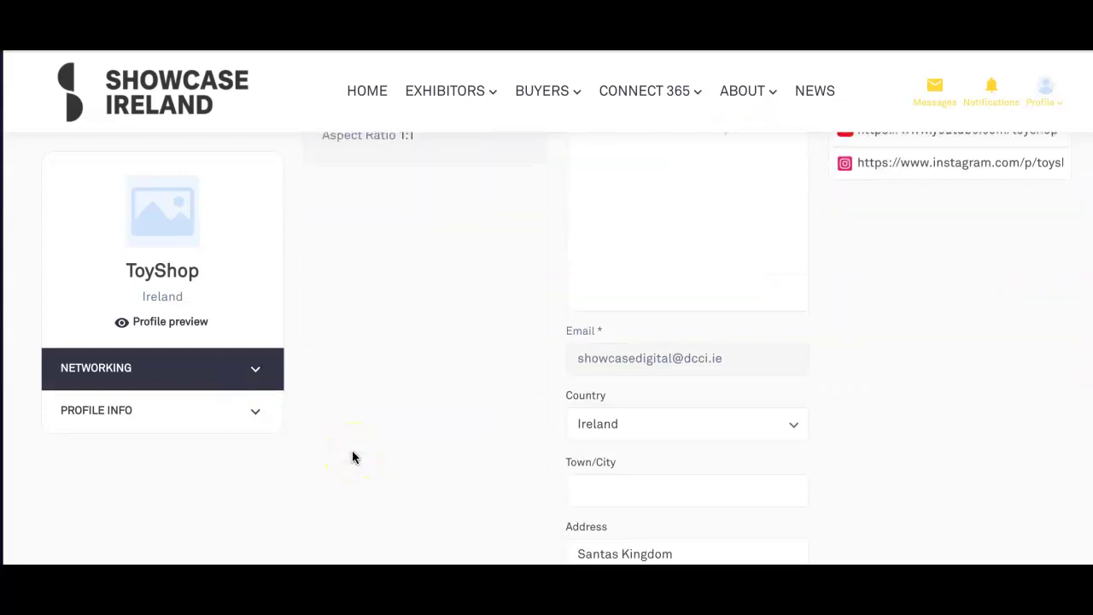
scroll(352, 457, "up", 3)
left_click(258, 378)
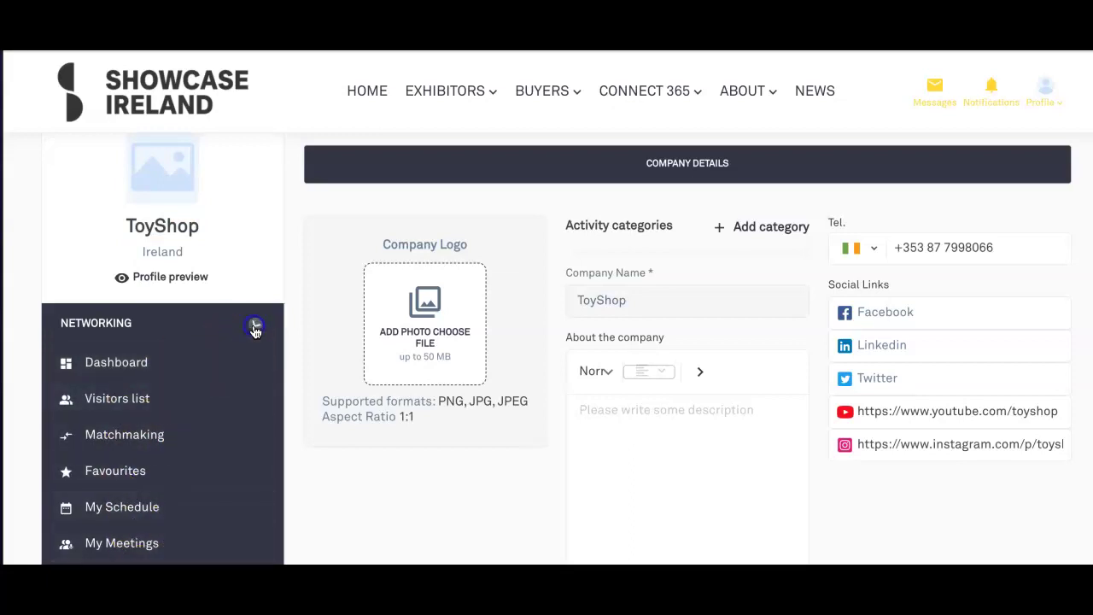
left_click(255, 331)
left_click(123, 415)
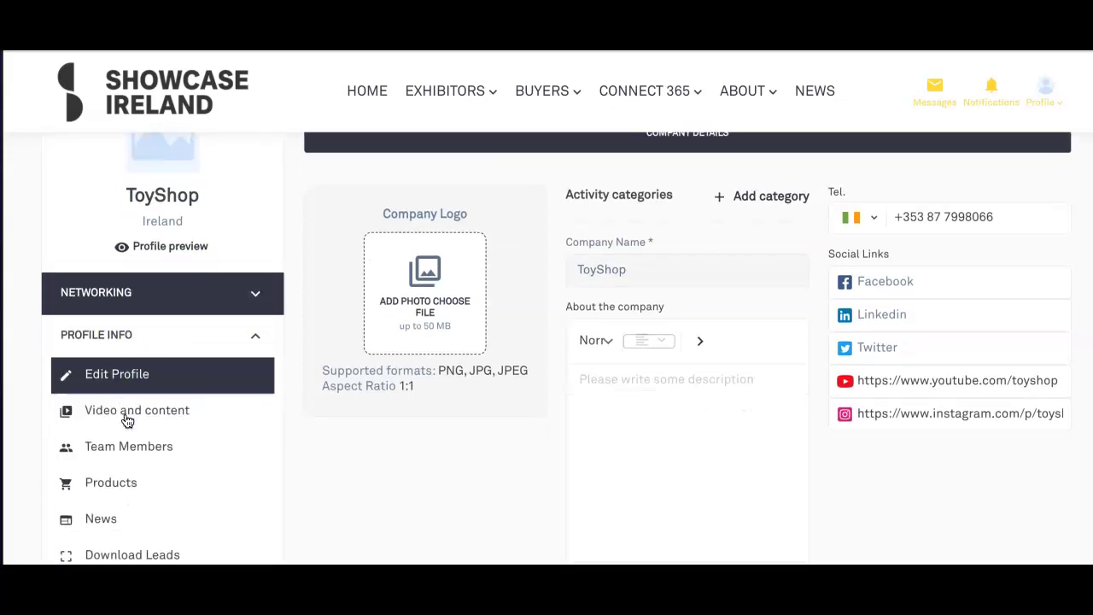
left_click(102, 456)
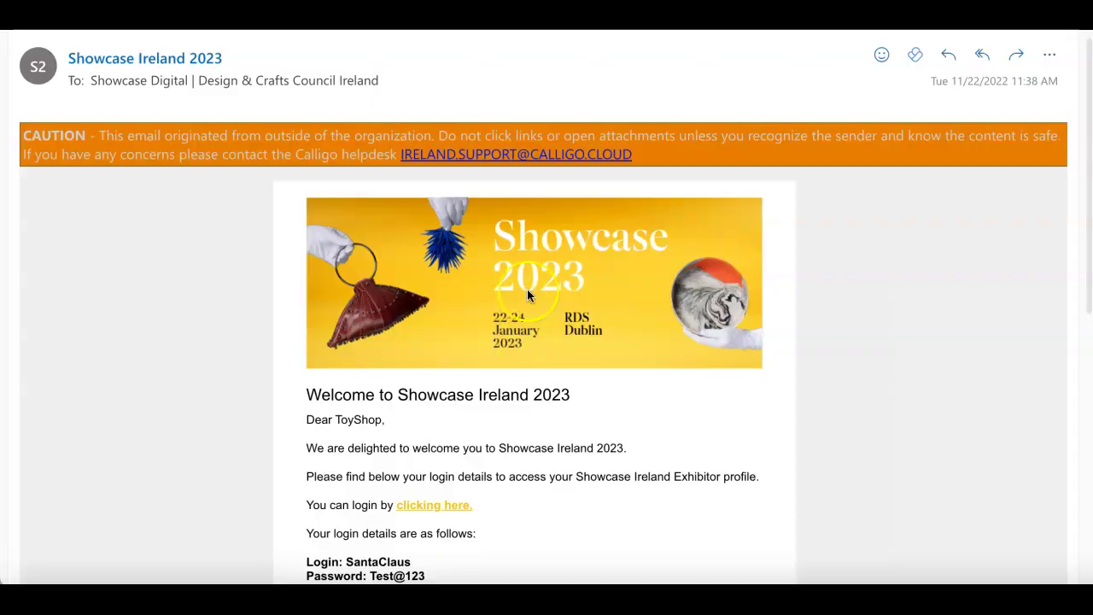
- Follow the login link in the Showcase Ireland 2023 welcome email and log in with the supplied exhibitor credentials
scroll(527, 289, "down", 5)
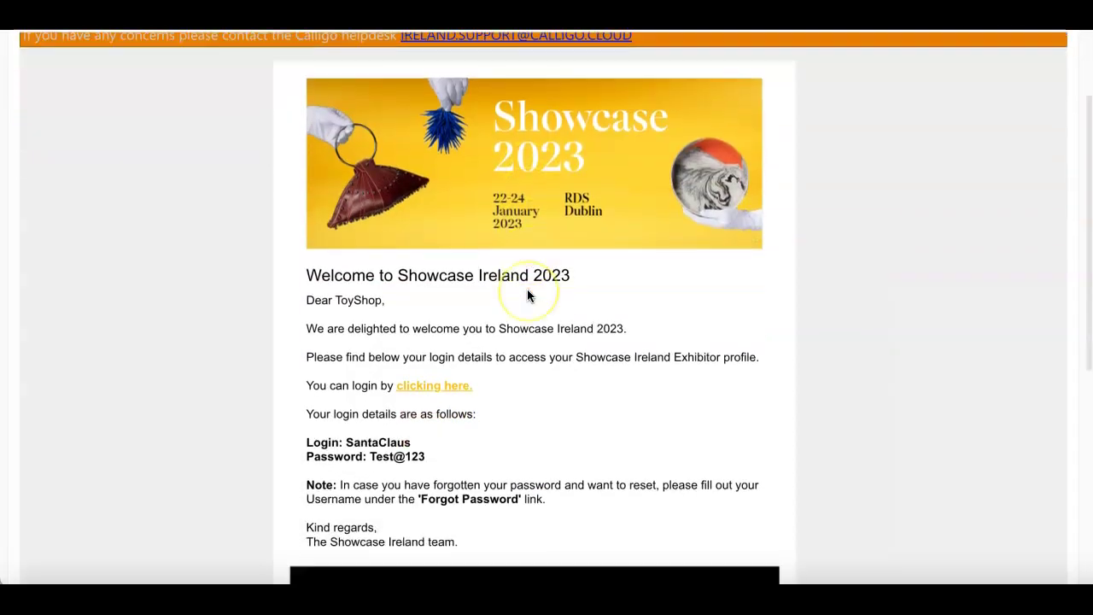
scroll(526, 295, "down", 3)
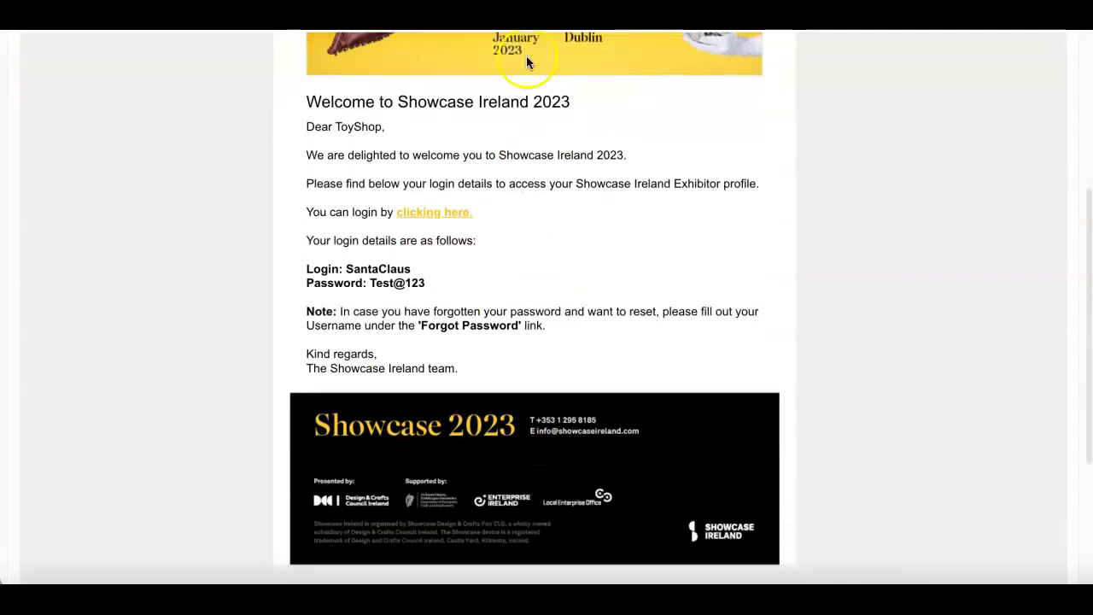
left_click(431, 215)
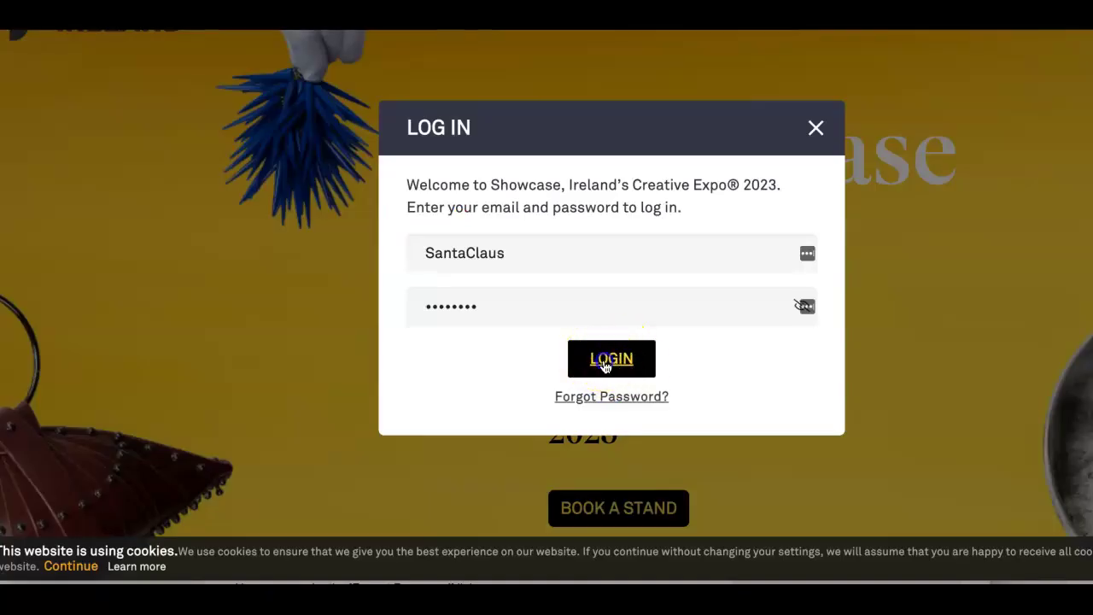
left_click(604, 362)
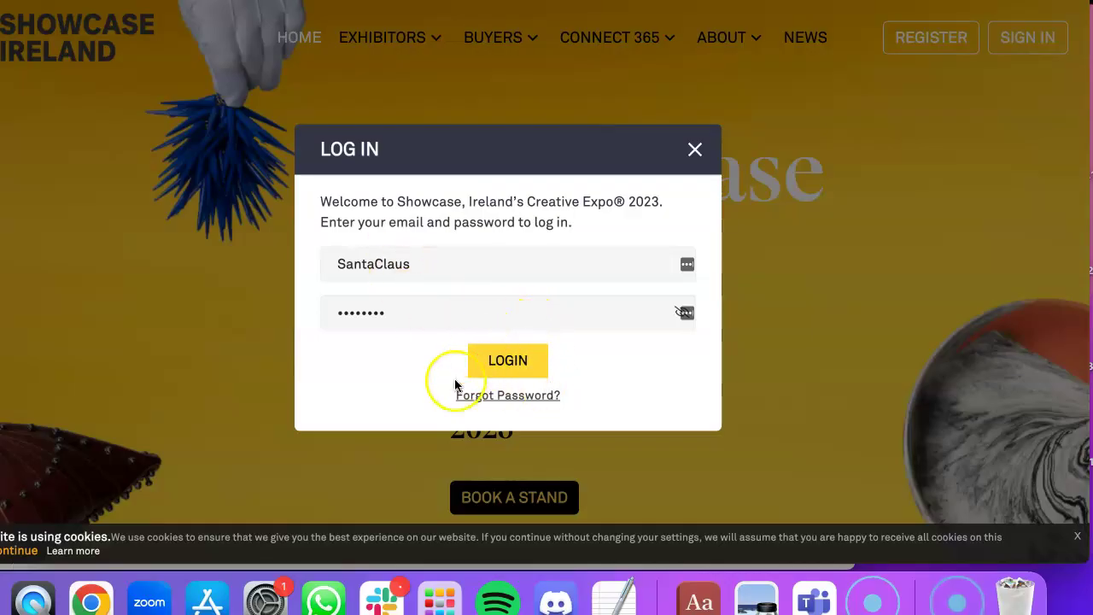
left_click(503, 362)
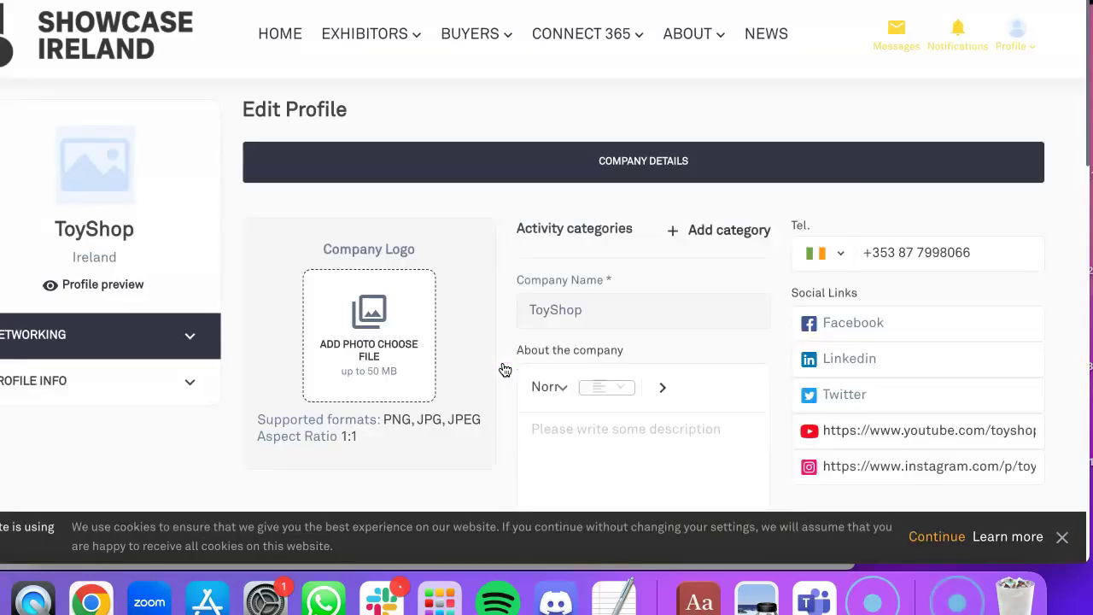
- Review the options available under Networking and under Profile Info on the exhibitor profile
left_click(99, 339)
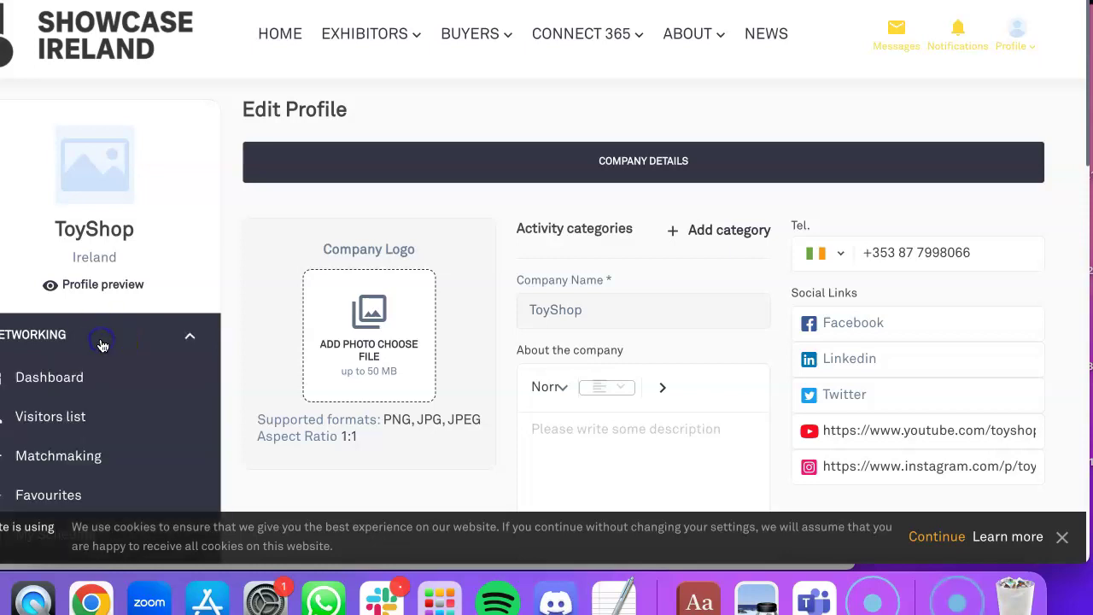
scroll(102, 345, "down", 3)
scroll(101, 345, "up", 3)
left_click(189, 335)
left_click(183, 392)
scroll(178, 393, "down", 3)
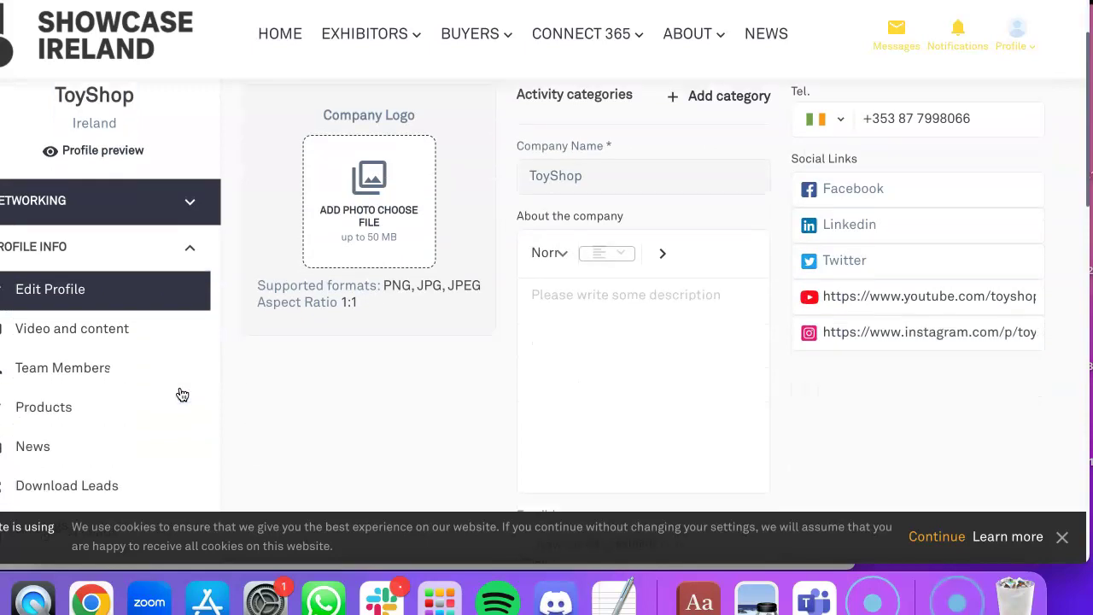
left_click(192, 253)
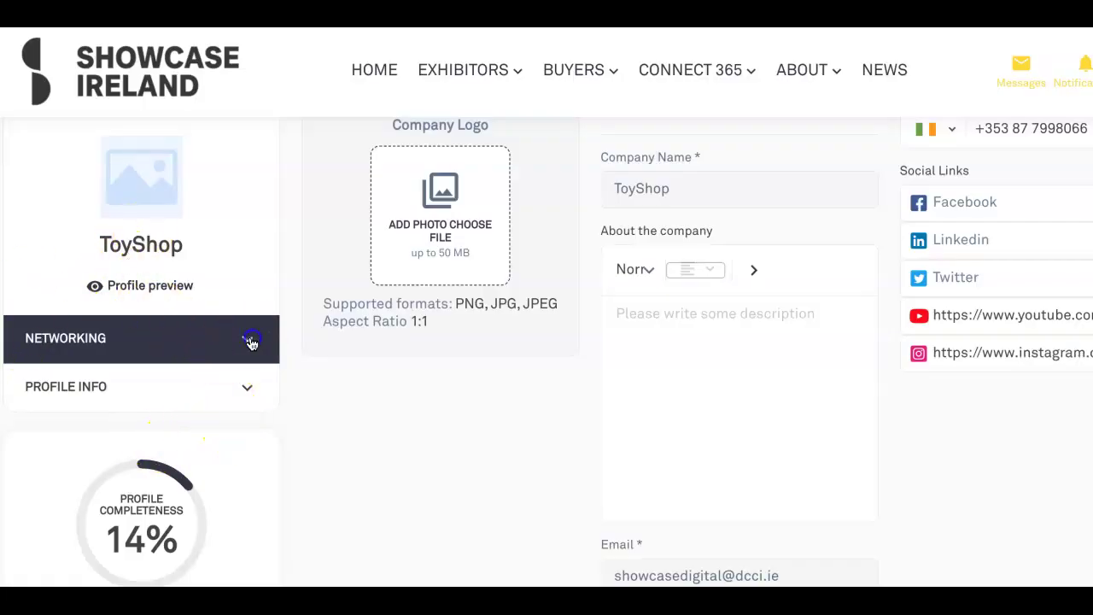
- Check the Networking section again and open Edit Profile under Profile Info
left_click(247, 338)
left_click(247, 199)
left_click(243, 388)
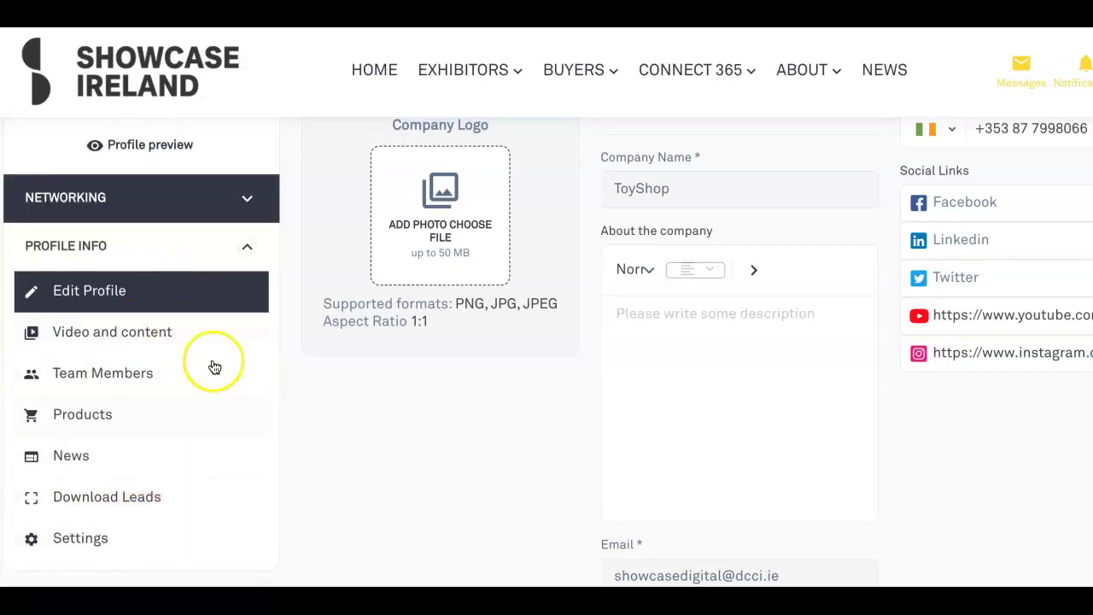
left_click(224, 293)
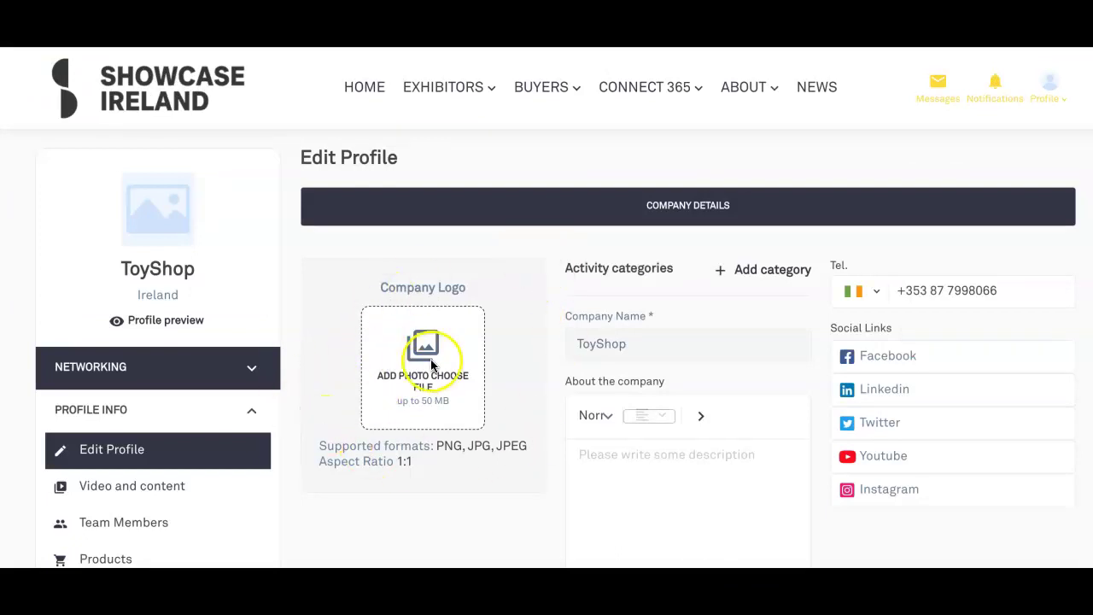
- Upload LogoToyShop.png as the company logo and save the photo with its default crop
left_click(441, 213)
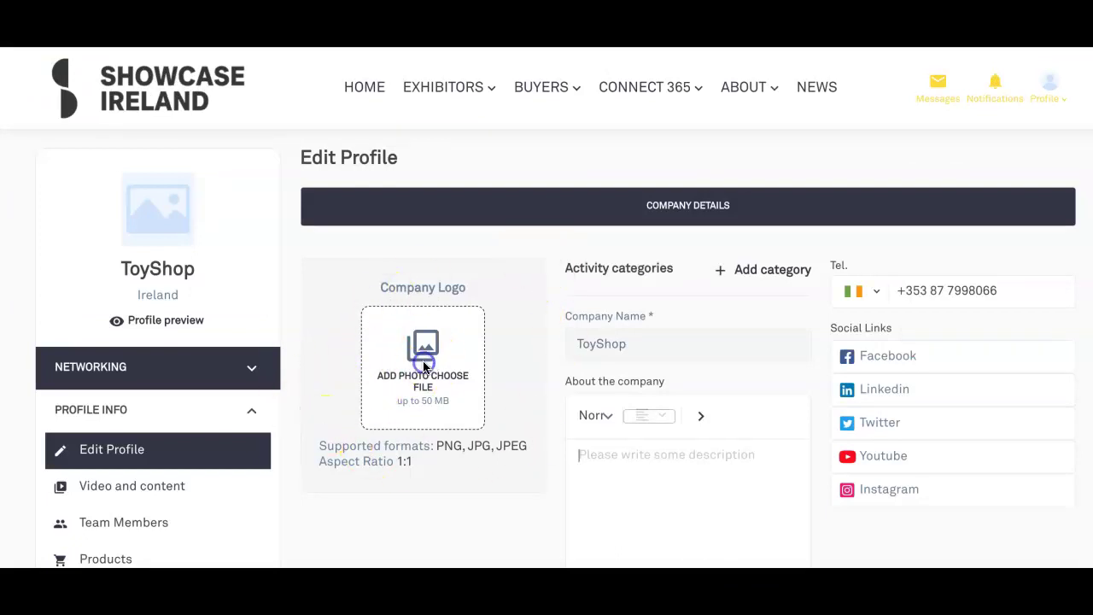
left_click(422, 405)
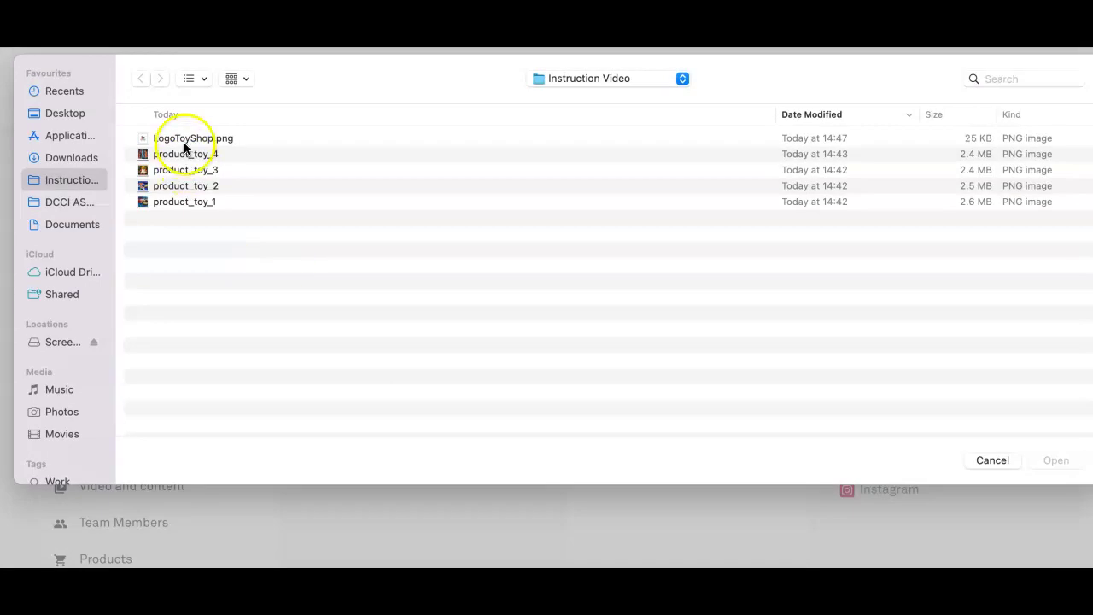
double_click(186, 138)
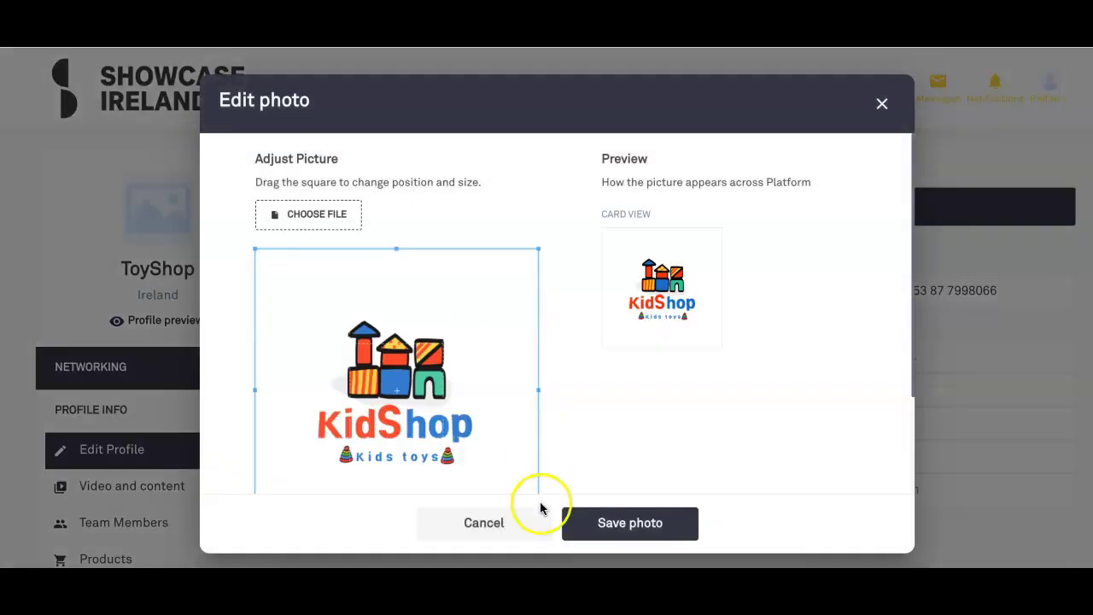
left_click(616, 530)
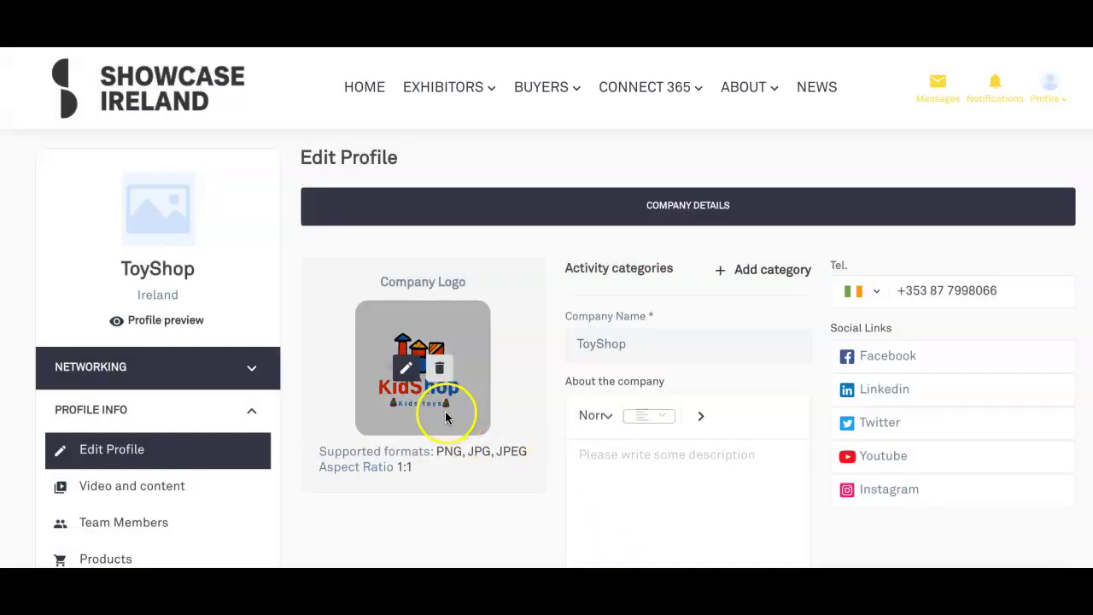
- Paste the prepared description starting "Toy Shop based in Ireland" into the About the company text
scroll(504, 490, "down", 1)
scroll(504, 490, "down", 3)
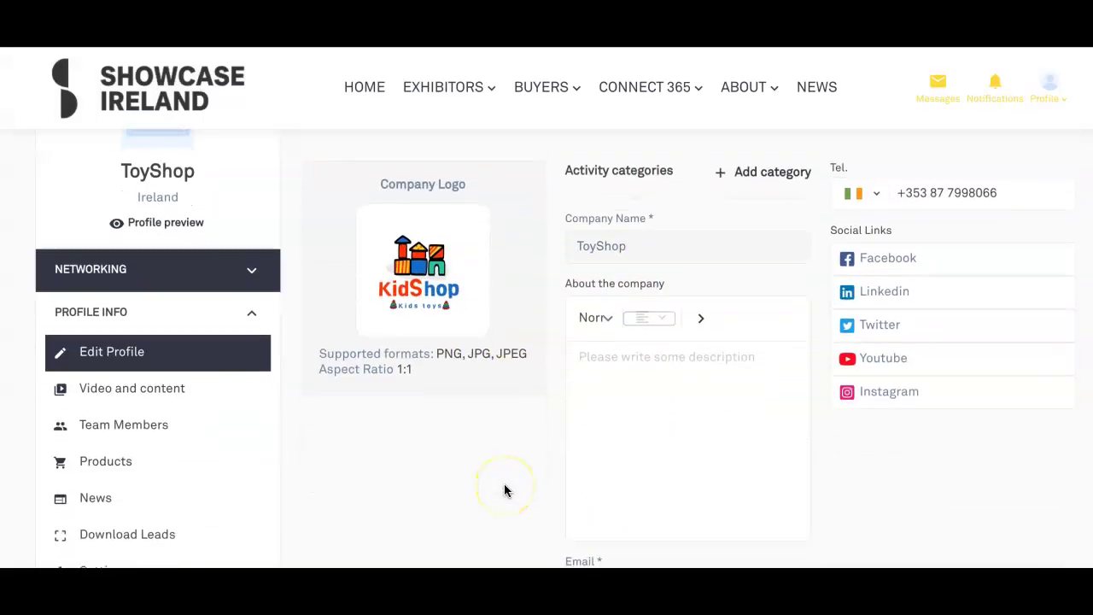
left_click(613, 337)
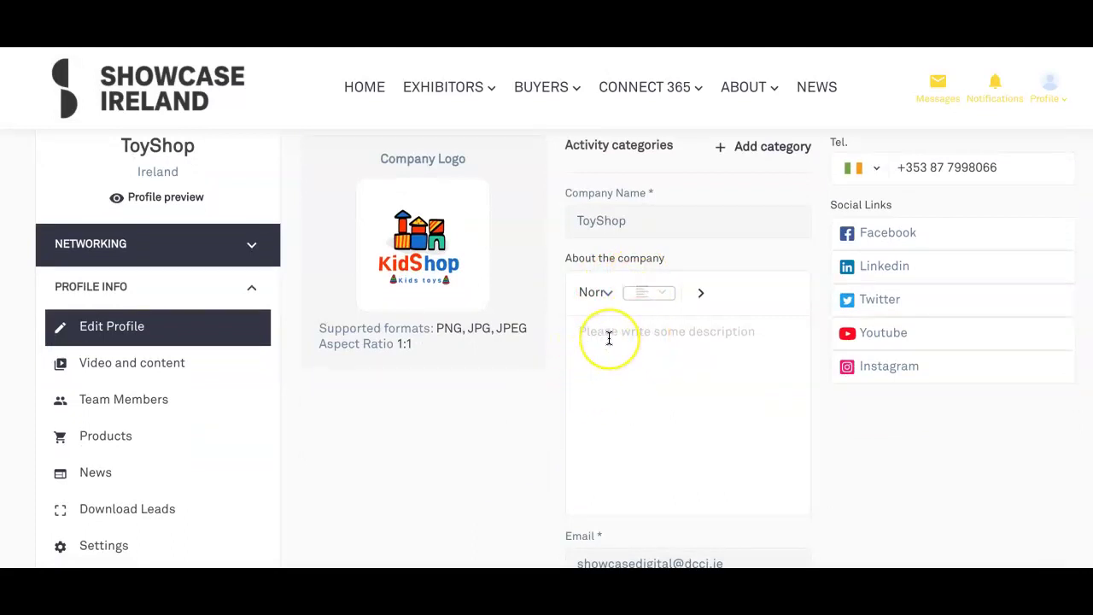
key("ctrl+v")
scroll(608, 338, "up", 1)
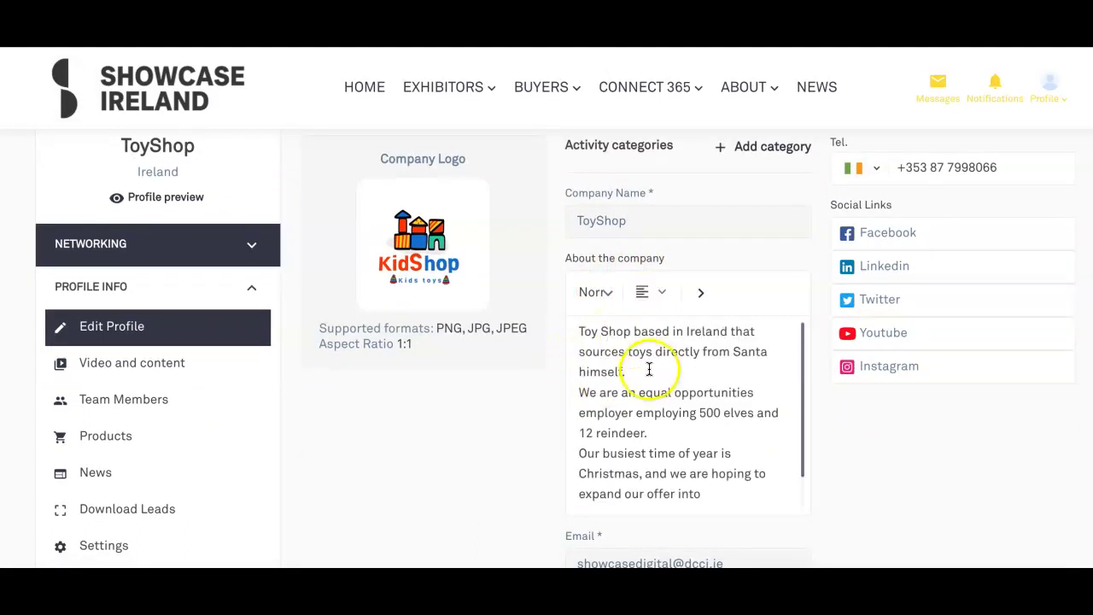
- Format the description's first sentence, "Toy Shop based in Ireland that sources toys directly from Santa himself.", as Heading 1
left_click_drag(628, 372, 565, 328)
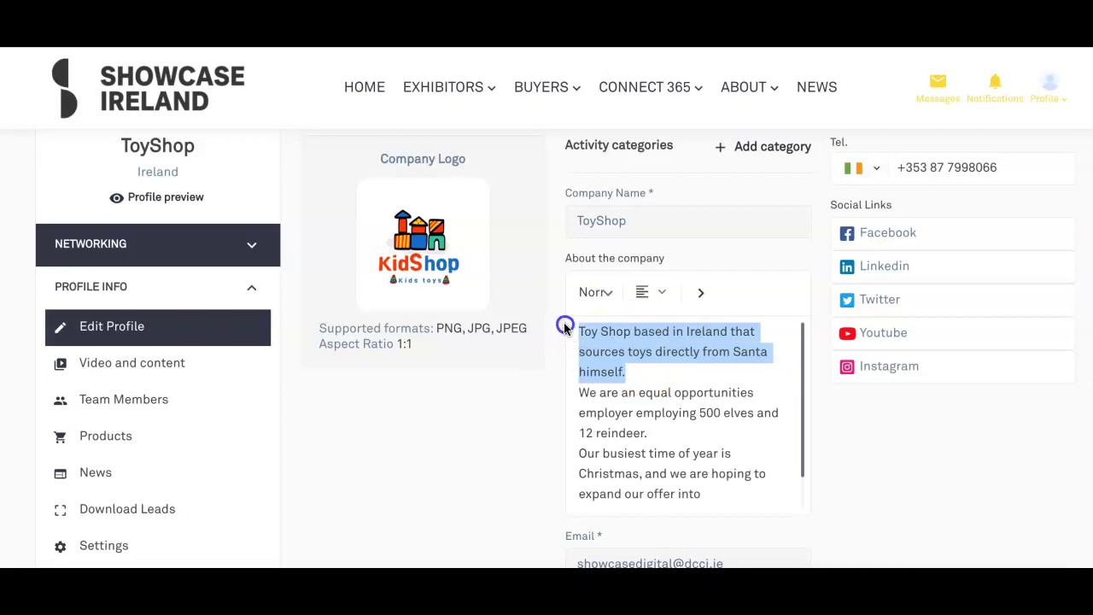
left_click(608, 292)
left_click(613, 369)
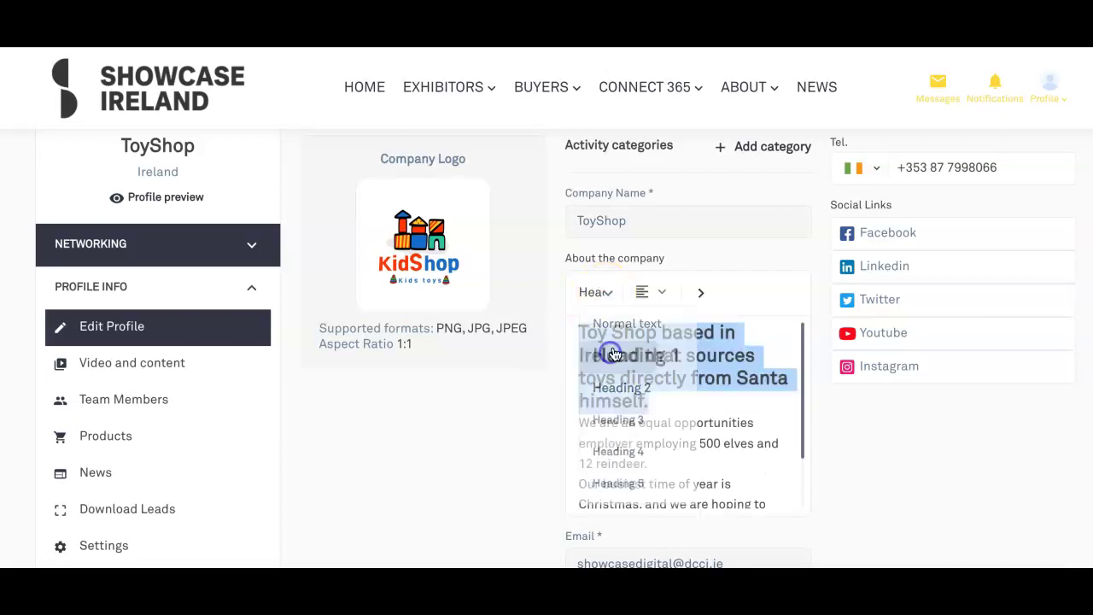
left_click(621, 401)
scroll(621, 401, "down", 1)
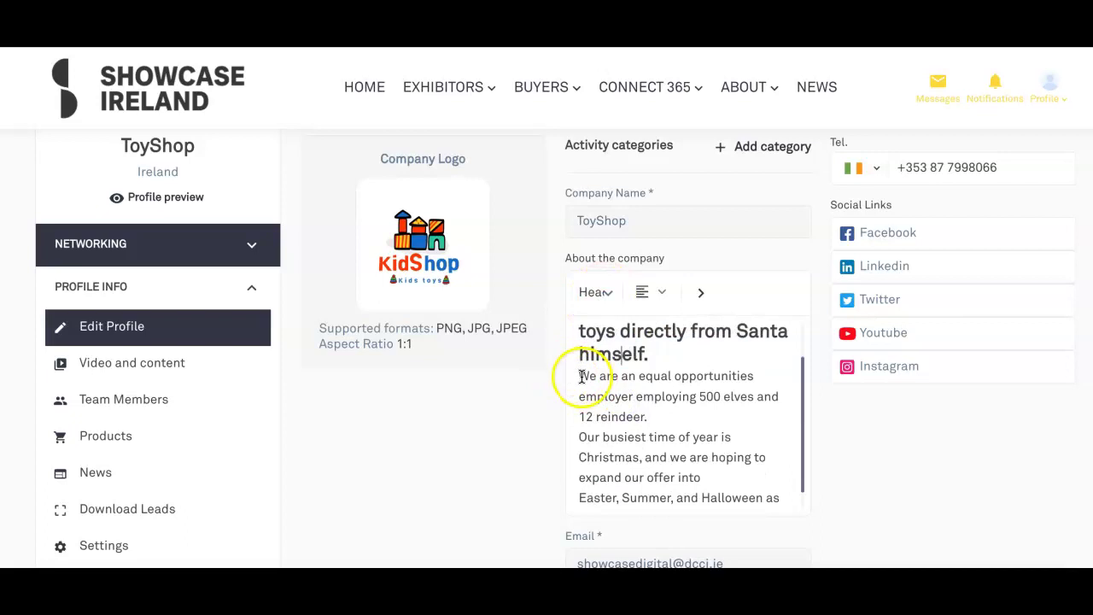
- Insert a blank line before "We are an equal opportunities employer" and turn that paragraph into an unordered list item
key("Return")
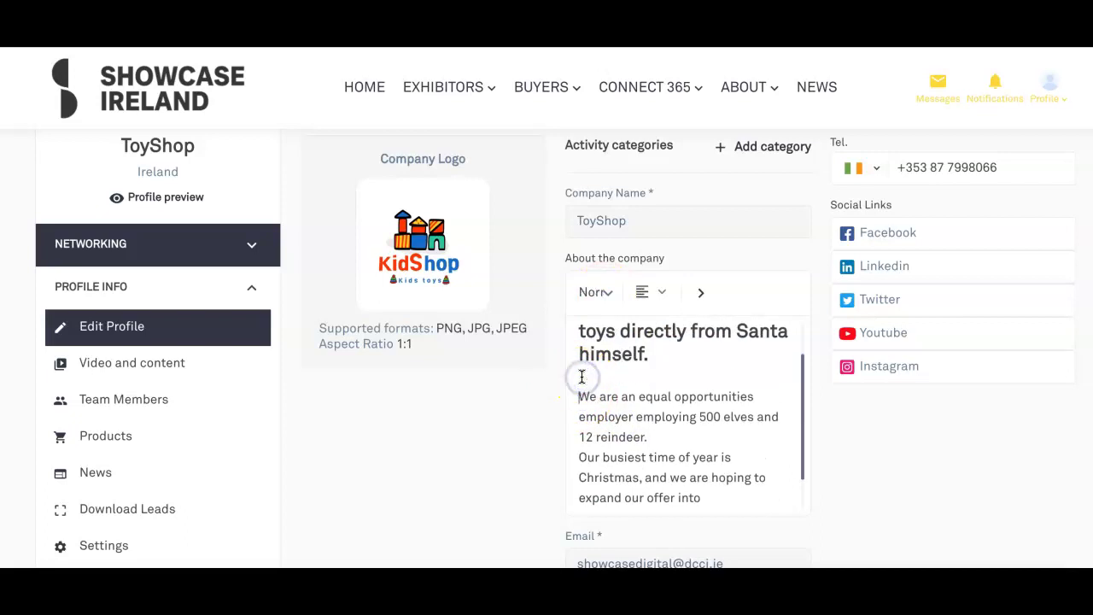
left_click(702, 293)
left_click(731, 419)
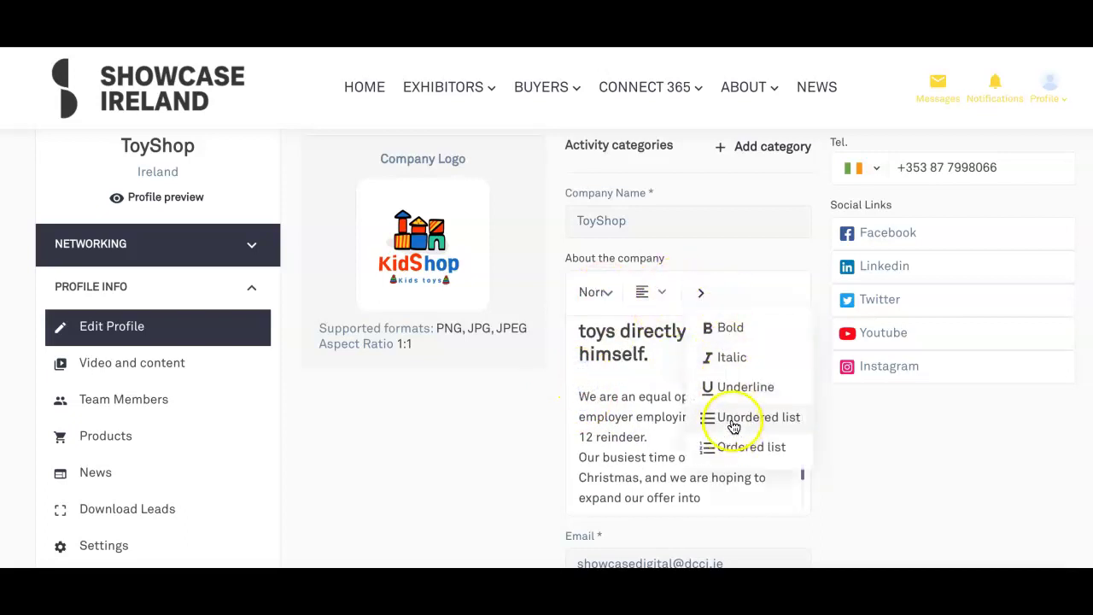
- Apply a smaller heading style to the paragraph starting "Our busiest time of year is Christmas"
scroll(640, 439, "down", 1)
left_click_drag(578, 426, 641, 442)
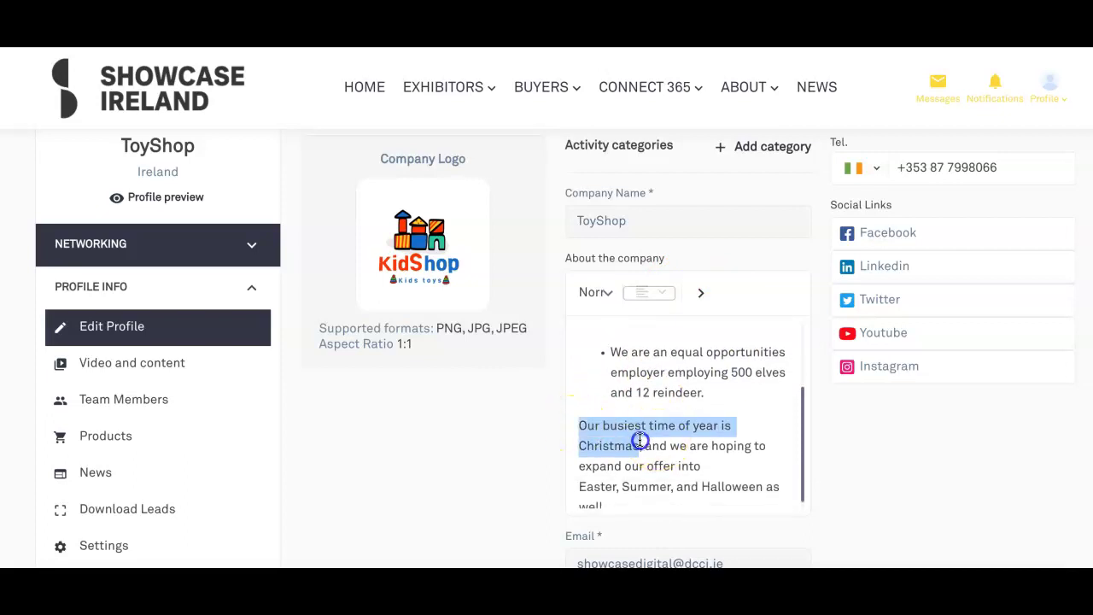
left_click(596, 292)
left_click(603, 390)
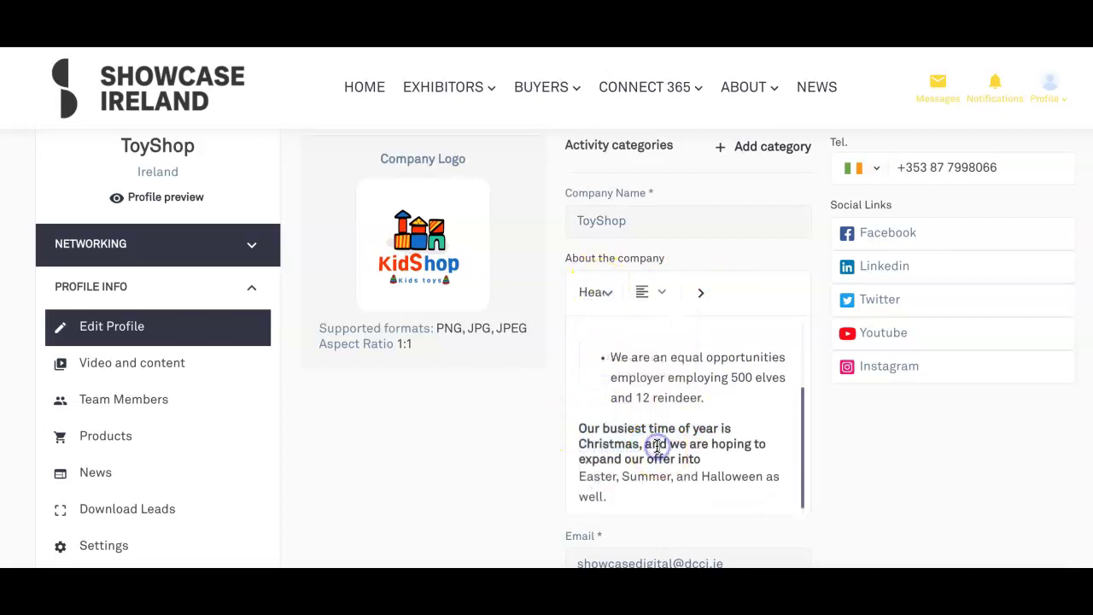
- Enter North Pole as the company's town/city
scroll(656, 446, "down", 1)
scroll(654, 438, "down", 3)
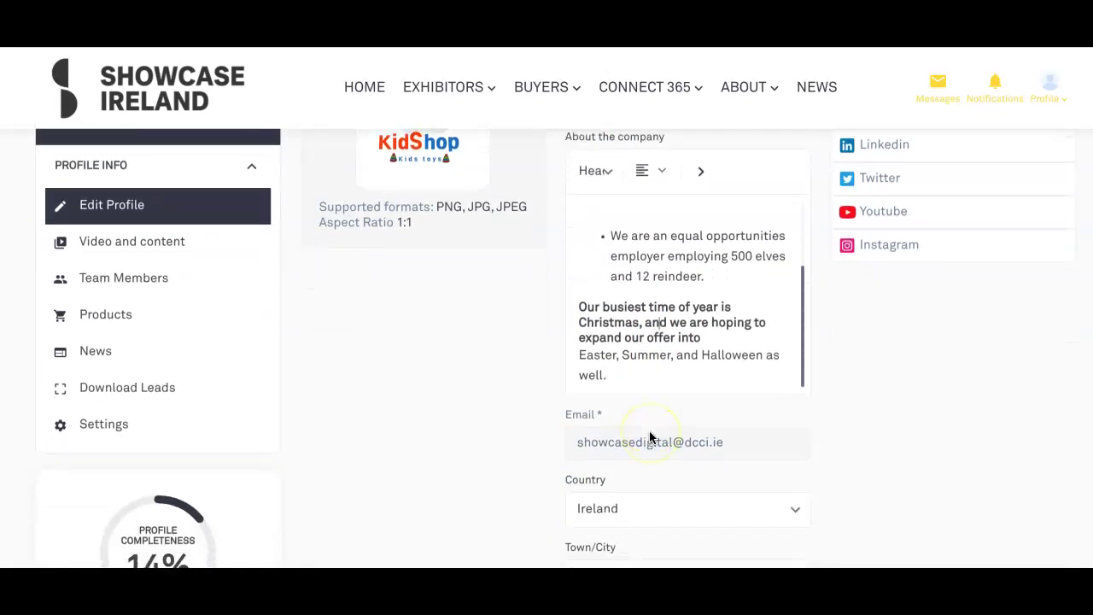
scroll(649, 437, "down", 1)
left_click(610, 374)
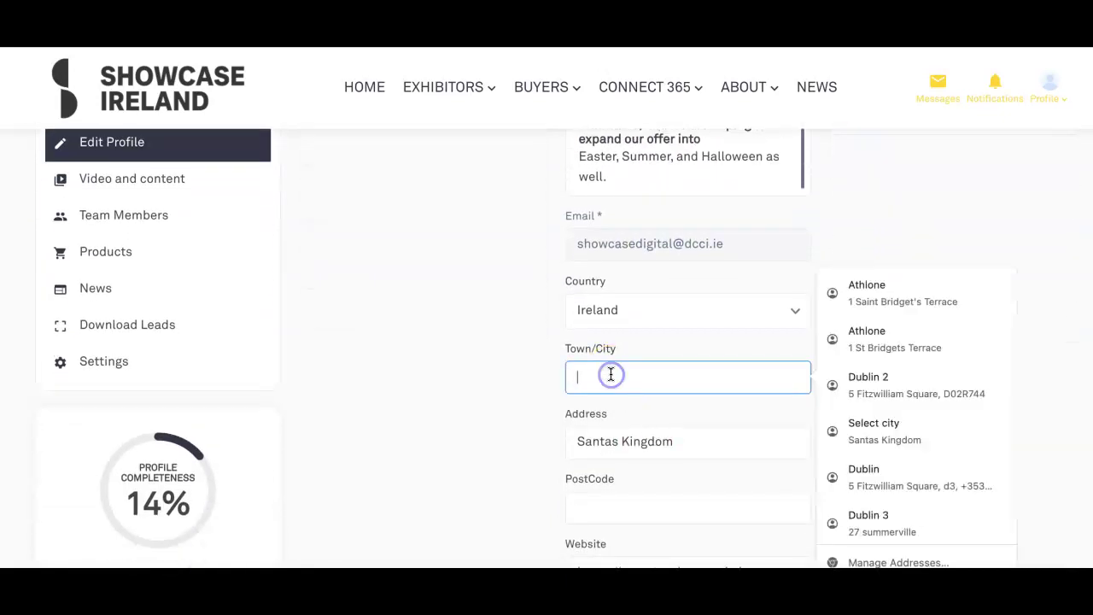
type("No")
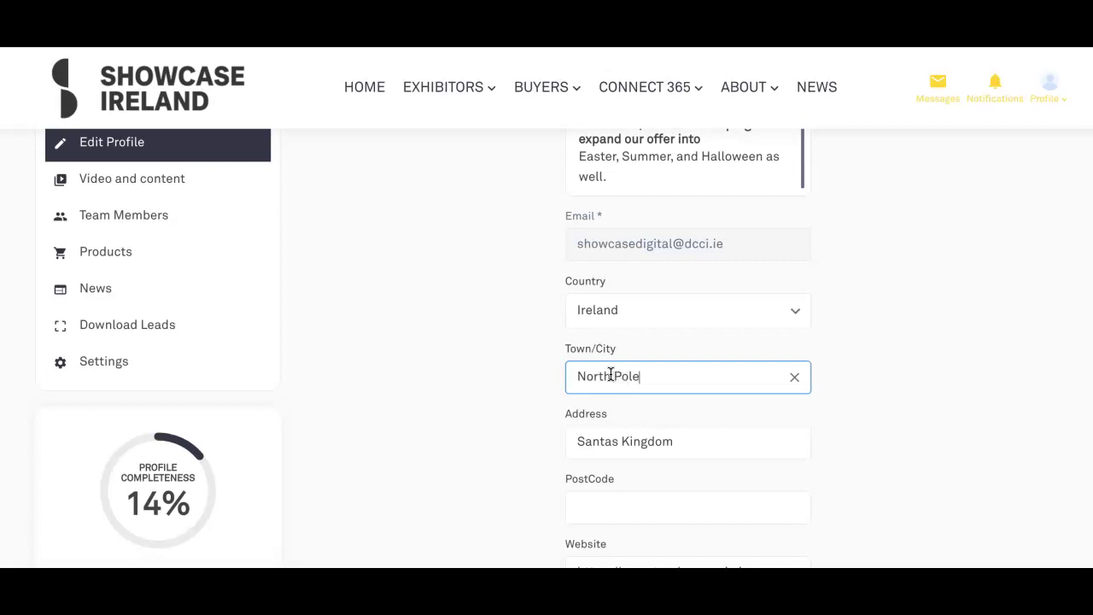
type("rth Pole")
- Fill in the company's postcode using the saved address suggestion
scroll(607, 431, "down", 3)
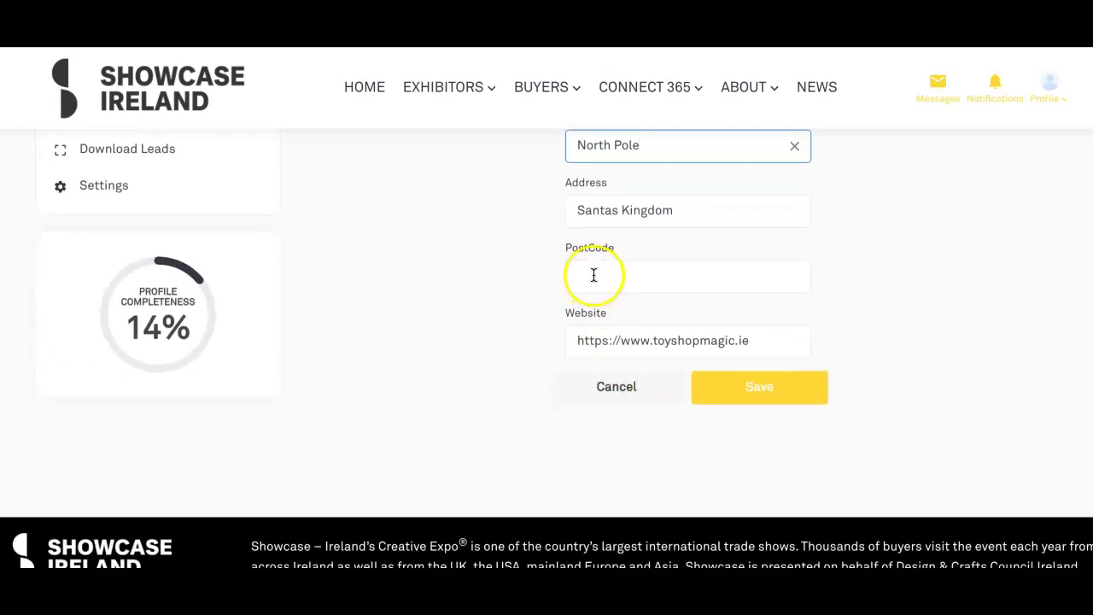
left_click(593, 276)
type("No")
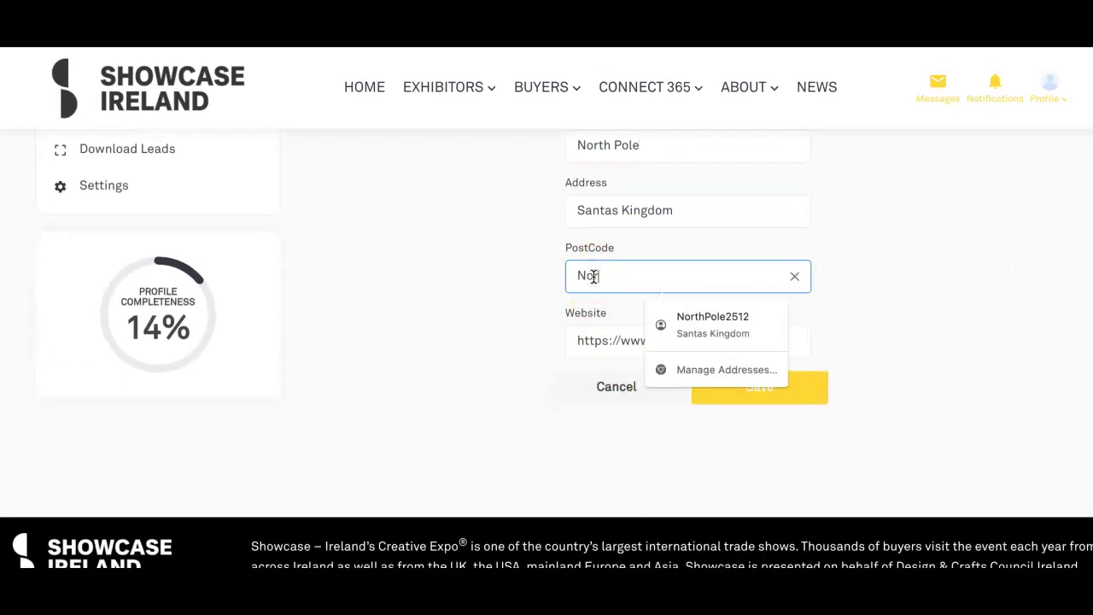
type("r")
left_click(712, 317)
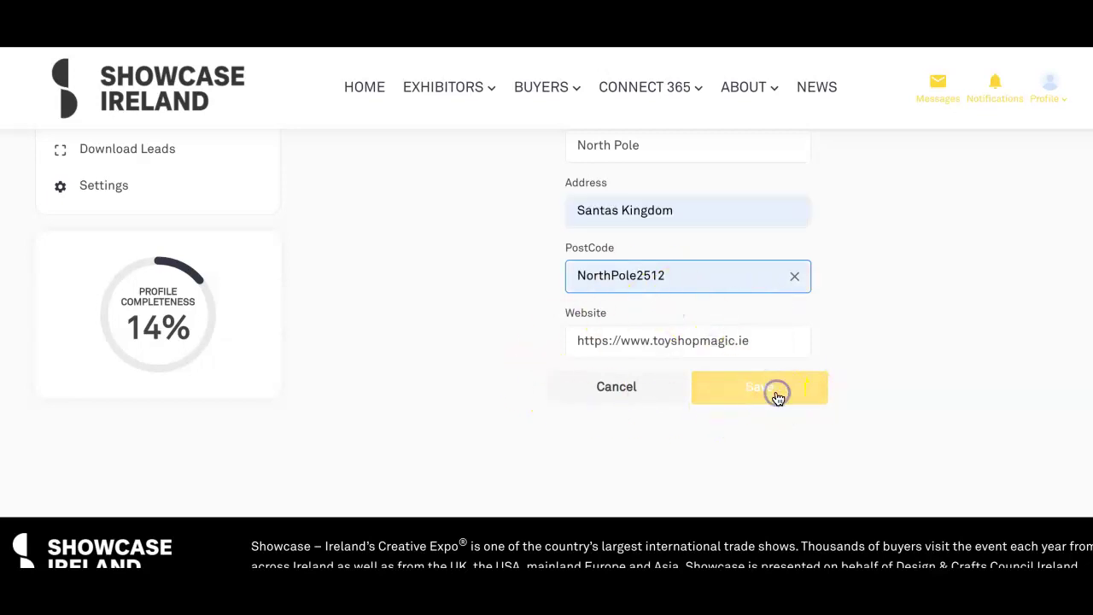
- Save the company profile with its address details and dismiss the notification
left_click(778, 398)
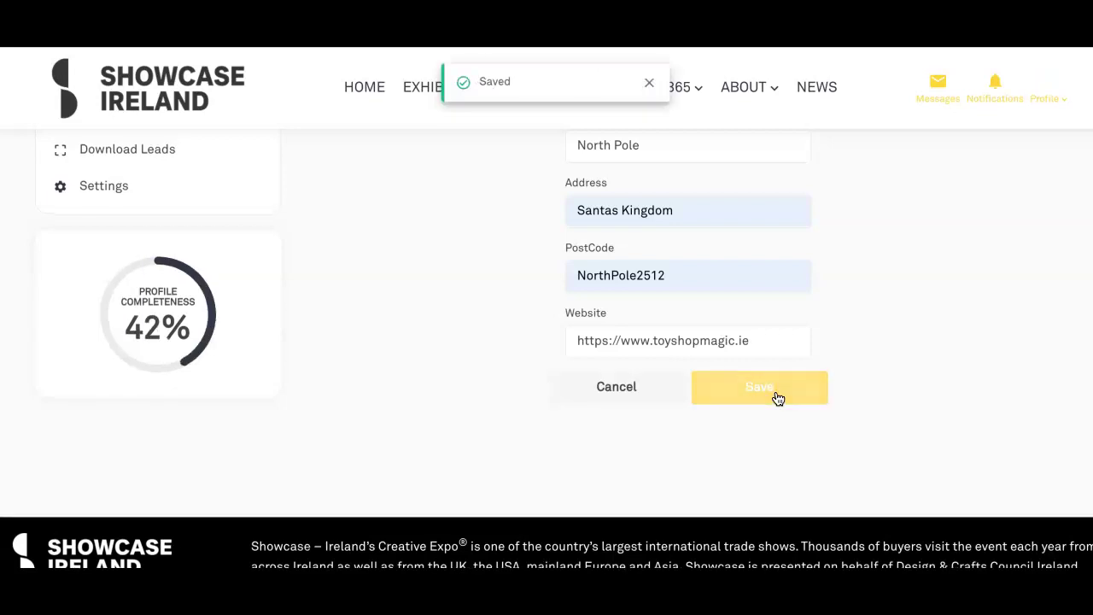
left_click(649, 82)
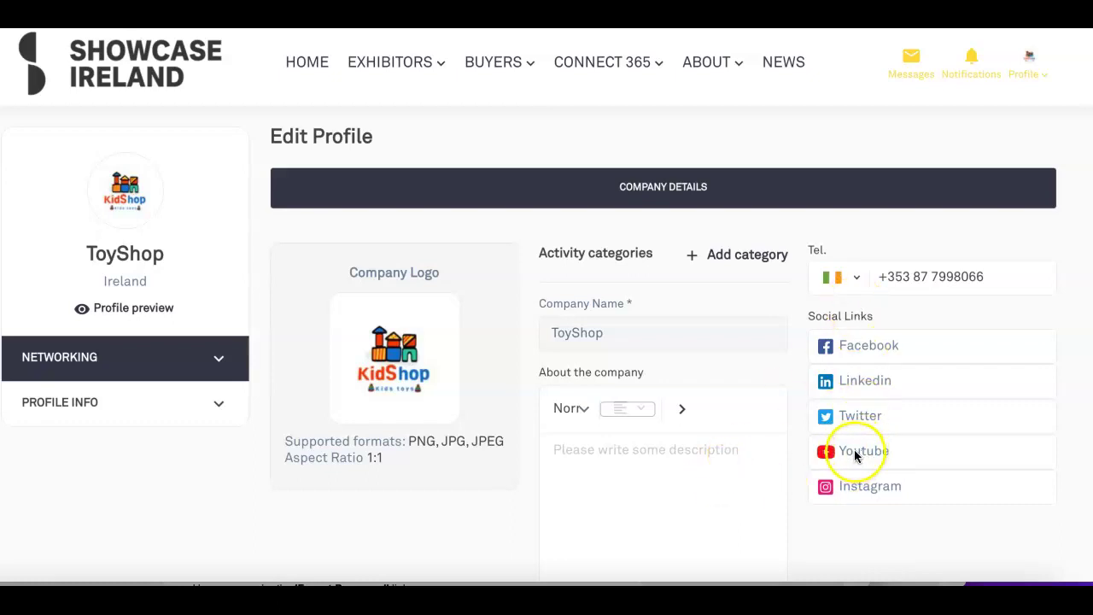
left_click(854, 449)
type("https://www.youtube.com/toyshop")
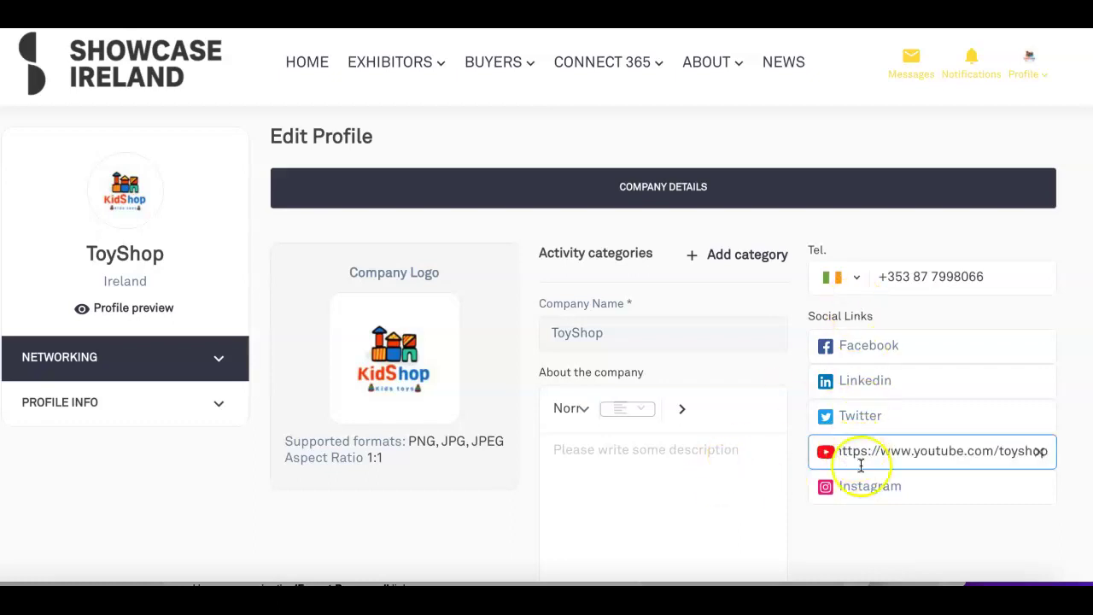
left_click(857, 486)
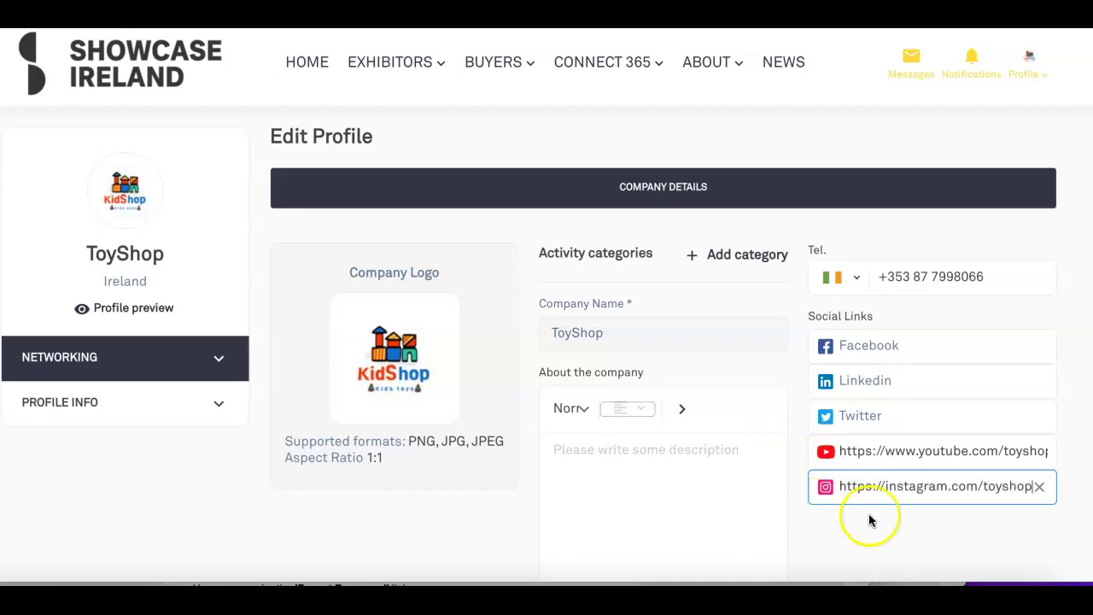
scroll(667, 471, "down", 10)
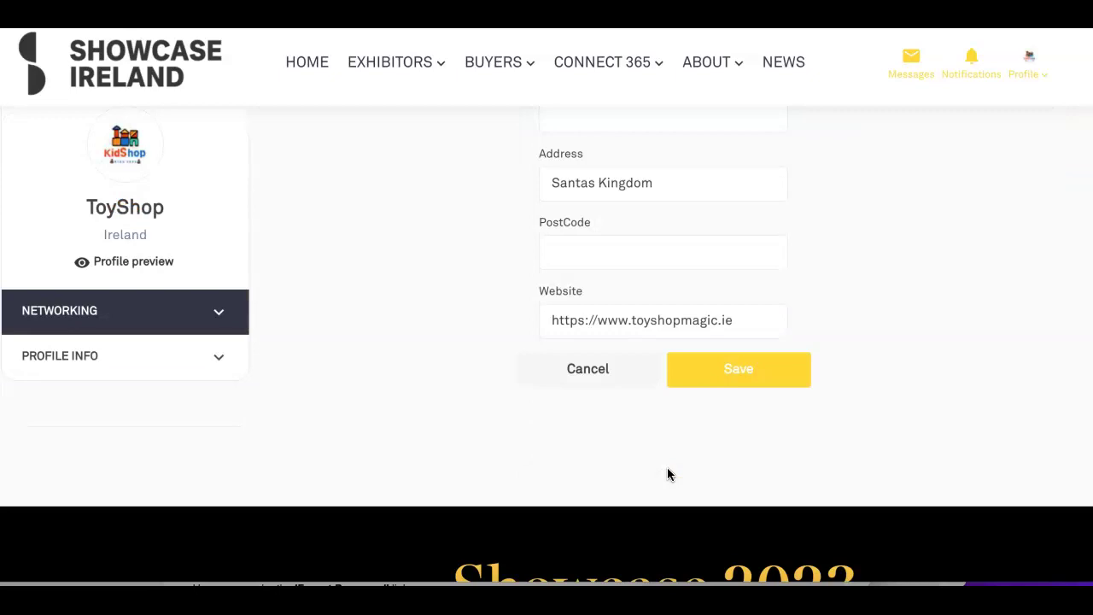
scroll(669, 475, "down", 1)
left_click(736, 302)
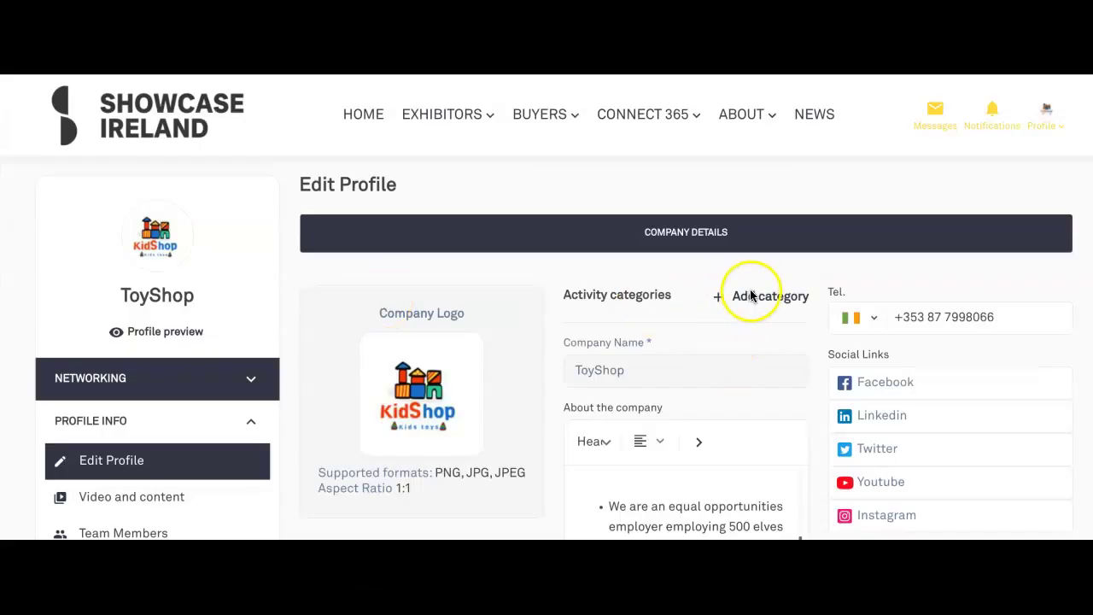
- Add Sustainable and the whole Home & Gift group as the company's activity categories and save the selection
left_click(741, 298)
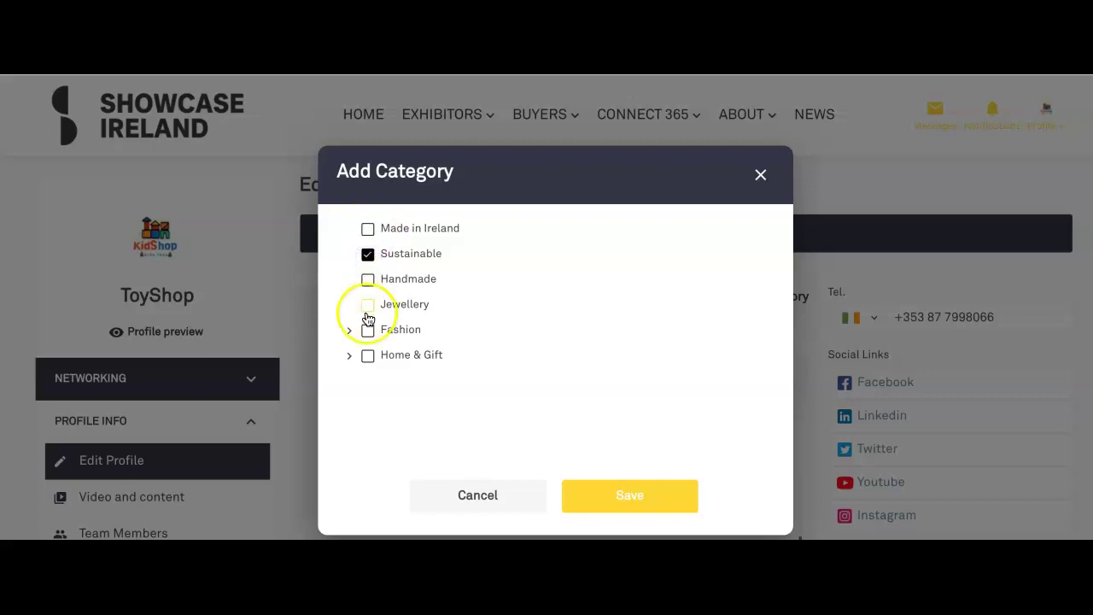
left_click(367, 355)
scroll(368, 357, "down", 10)
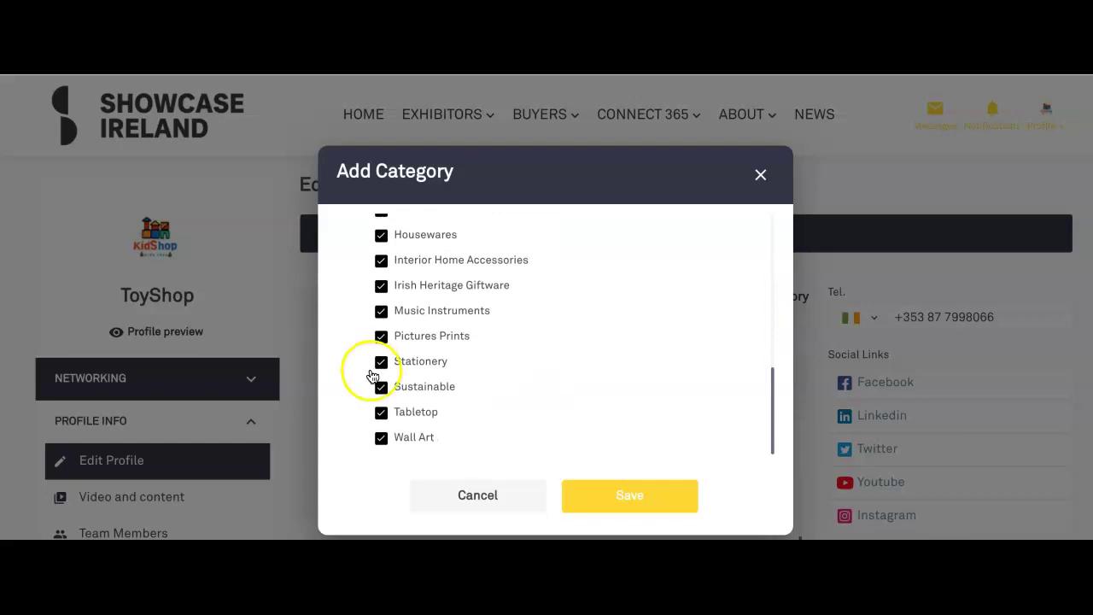
scroll(388, 375, "up", 3)
scroll(396, 380, "up", 3)
left_click(625, 502)
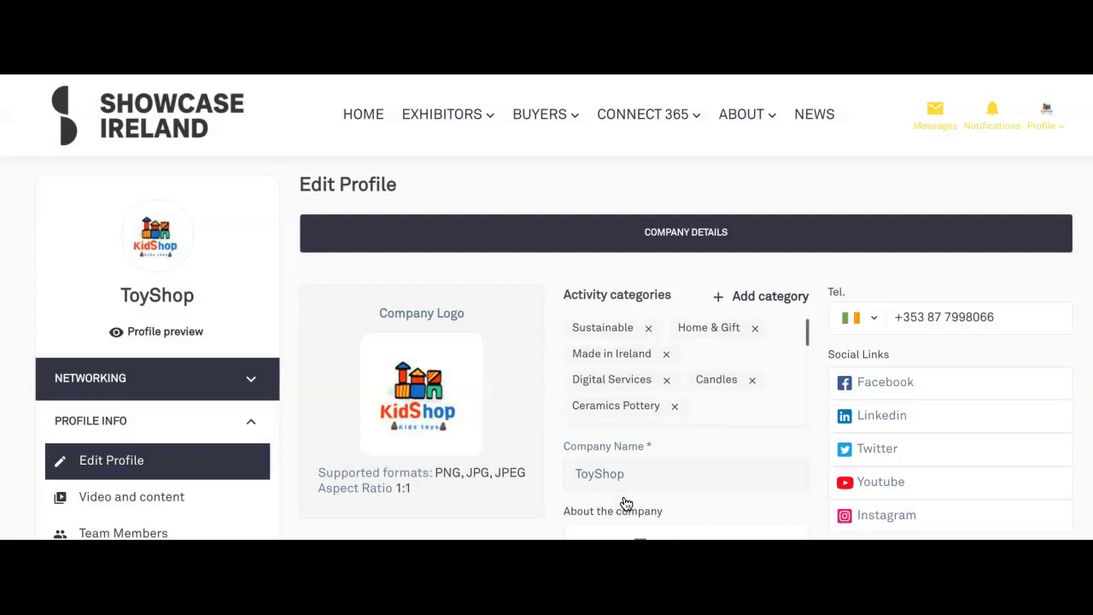
scroll(626, 502, "down", 1)
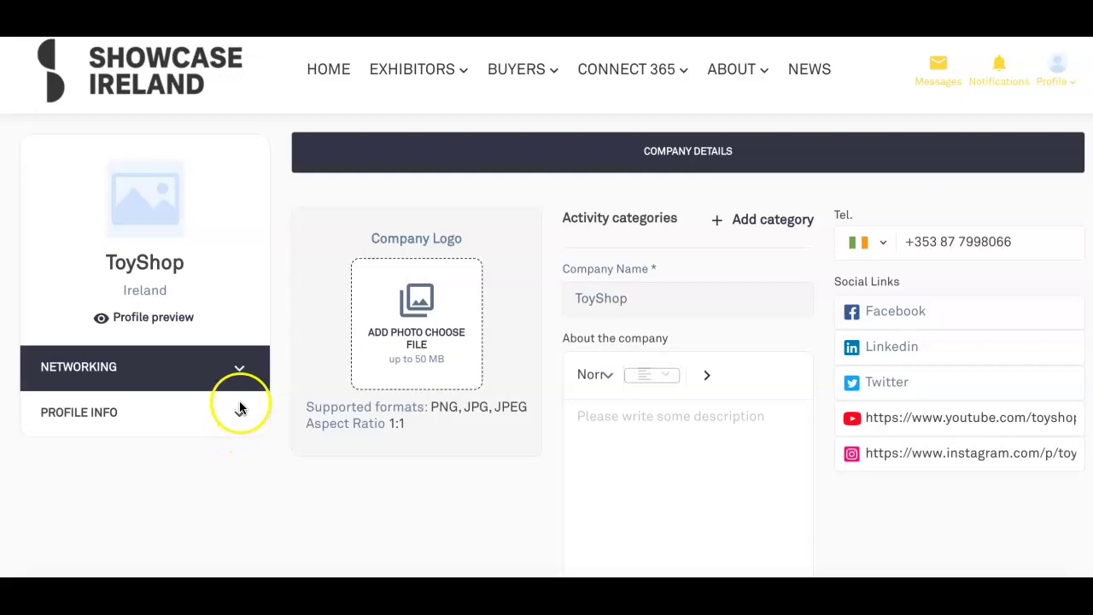
- Start adding a team member to the company profile and validate the member's e-mail address
left_click(237, 415)
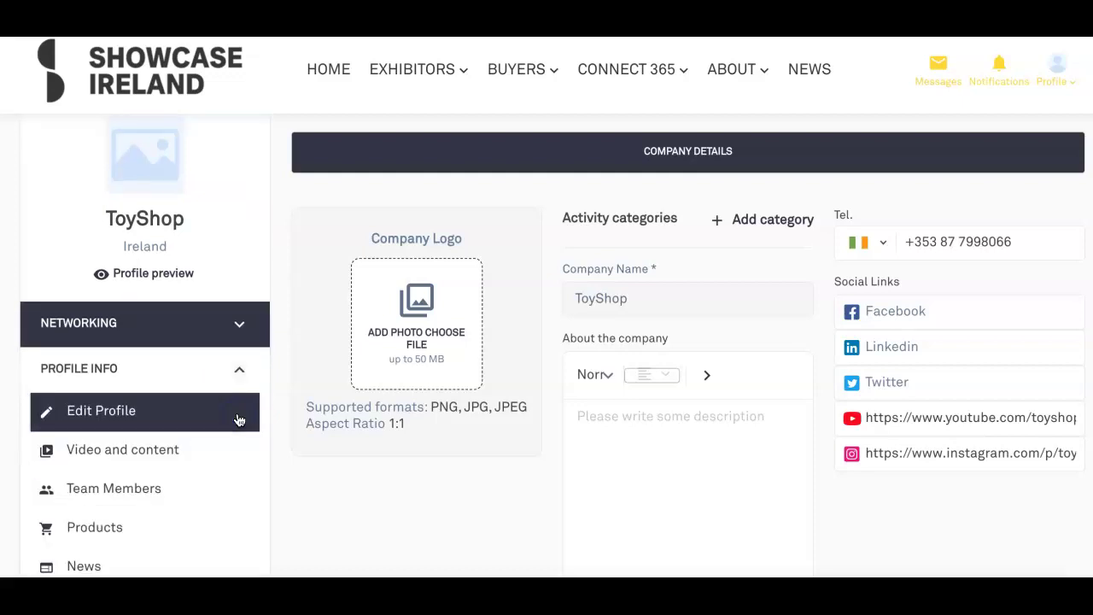
left_click(116, 492)
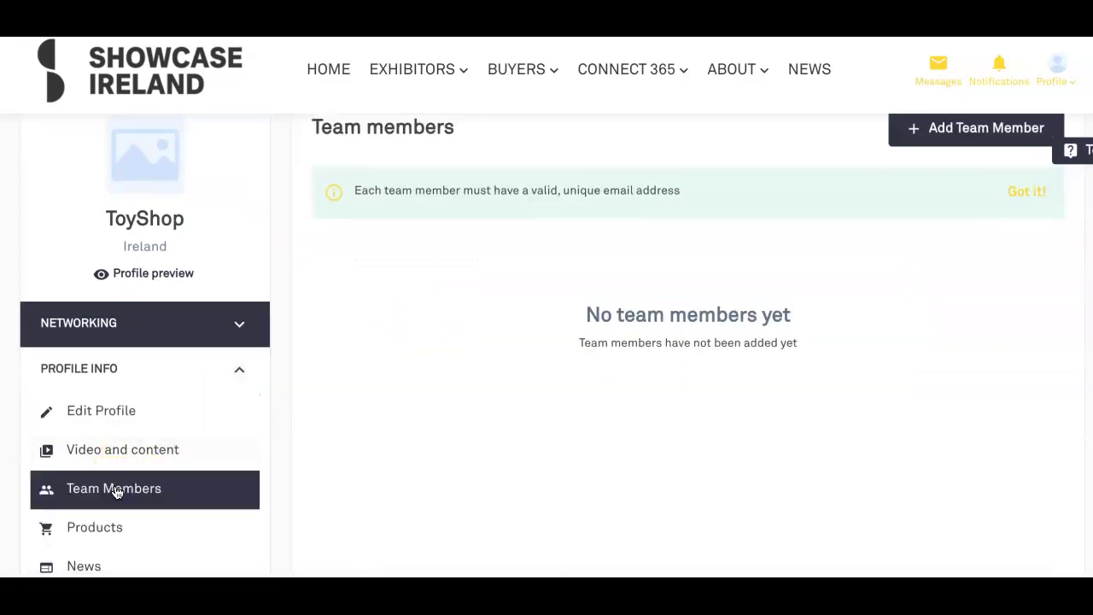
left_click(953, 130)
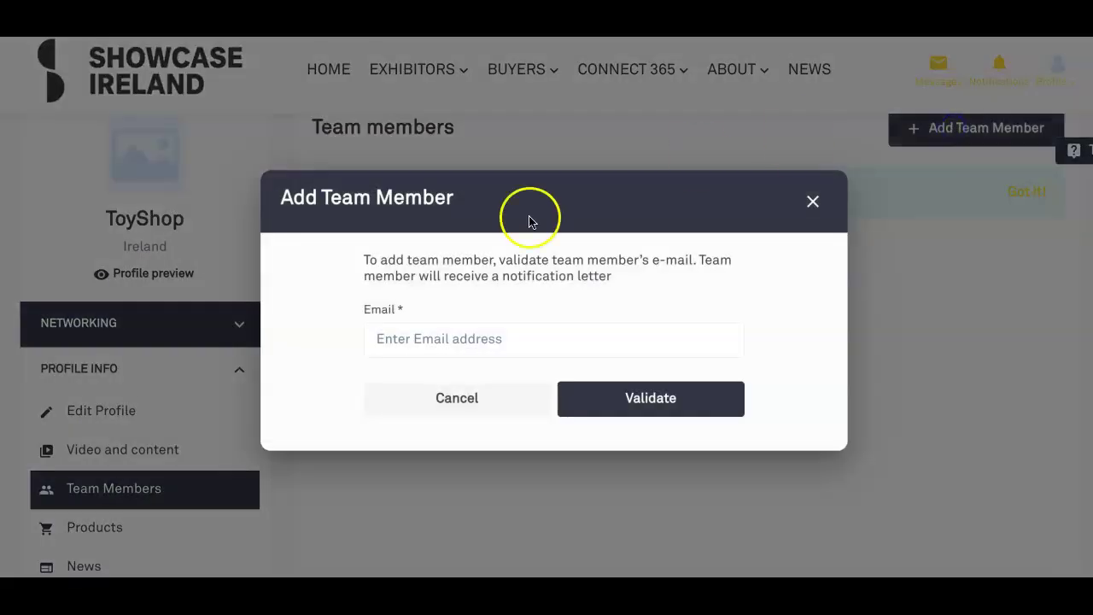
left_click(424, 340)
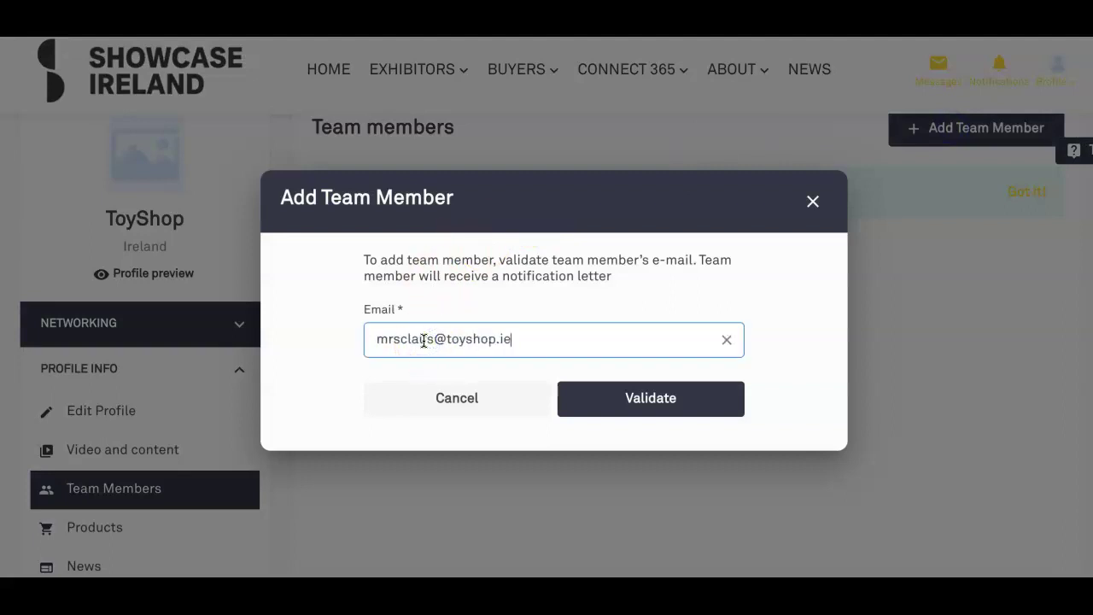
left_click(634, 405)
left_click(634, 405)
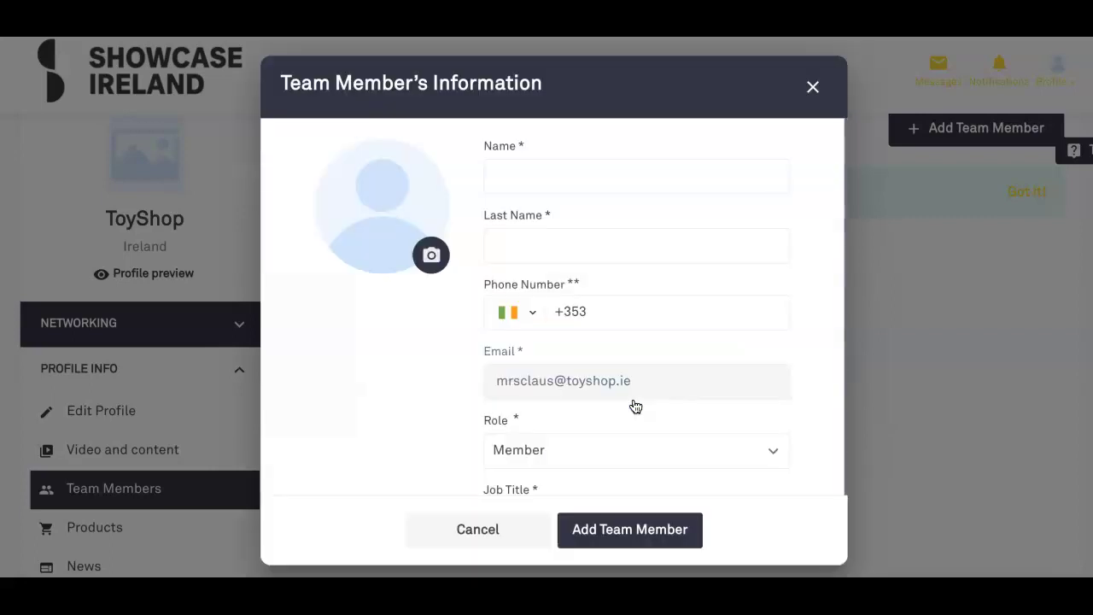
- Fill in the team member's first name, last name and phone number
left_click(518, 177)
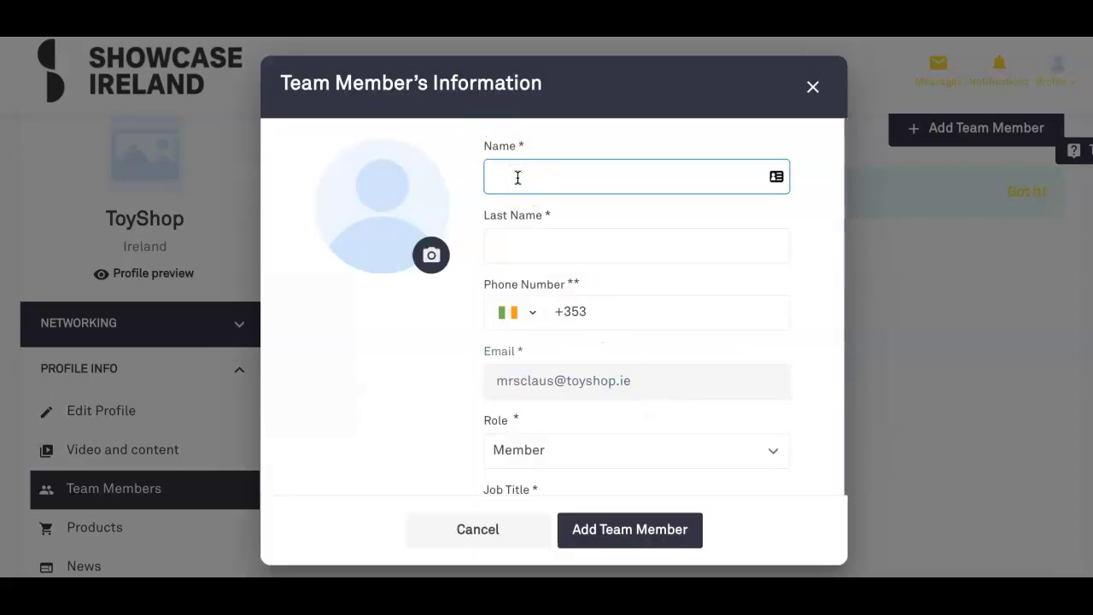
key("Tab")
type("C")
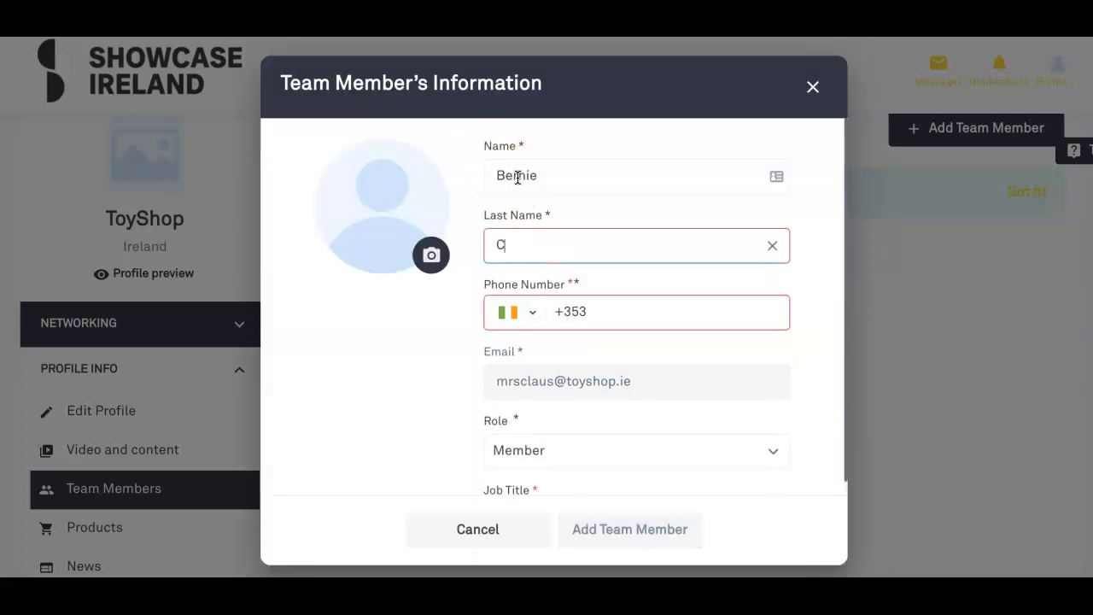
type("laus")
left_click(602, 314)
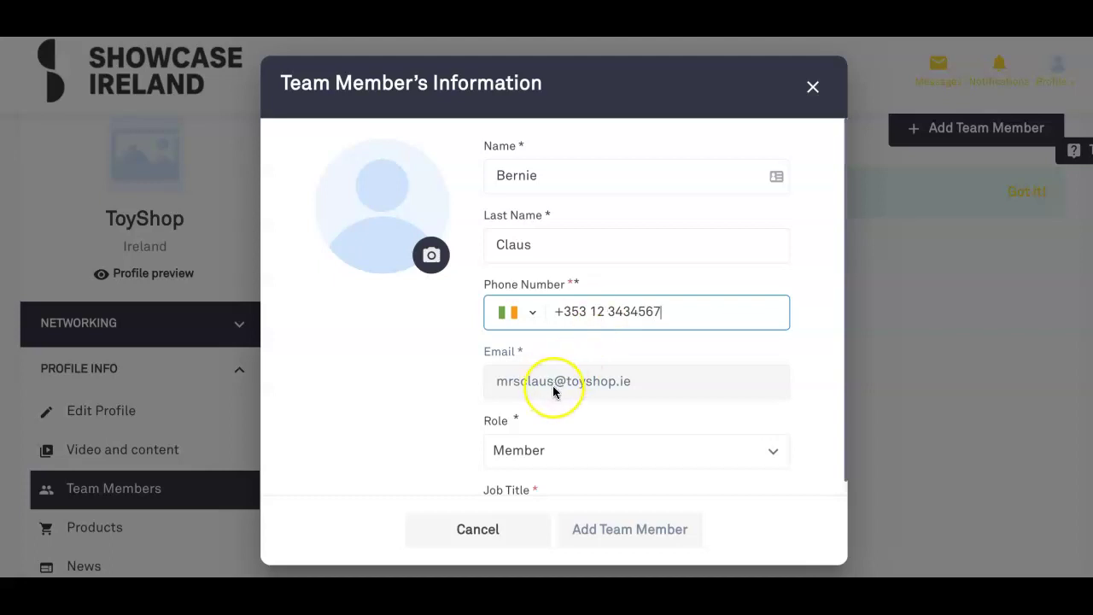
scroll(554, 390, "down", 2)
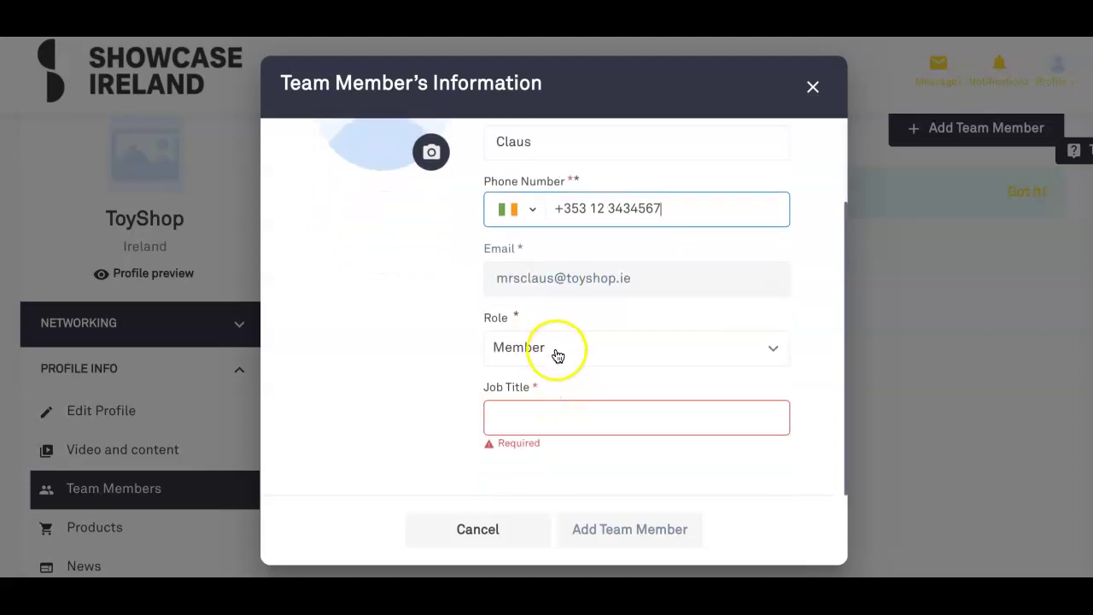
left_click(556, 347)
left_click(522, 422)
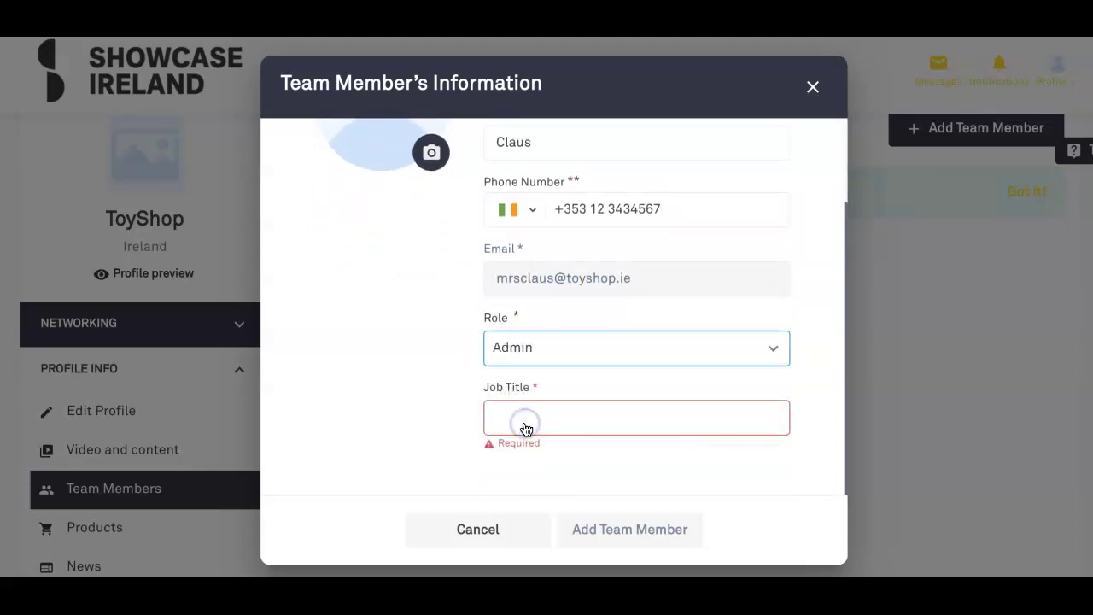
left_click(541, 350)
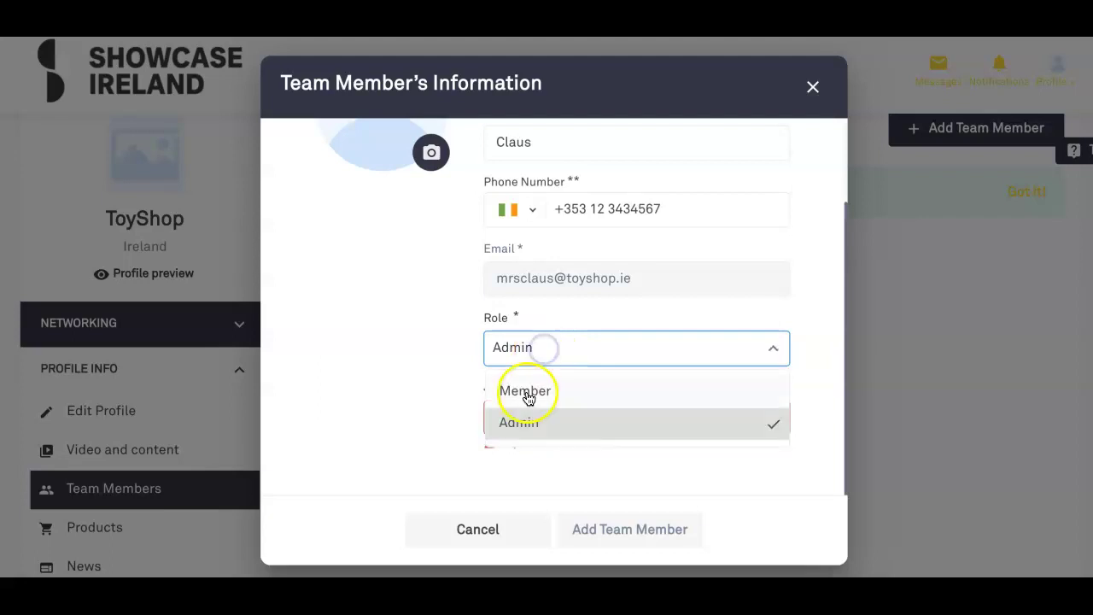
left_click(528, 390)
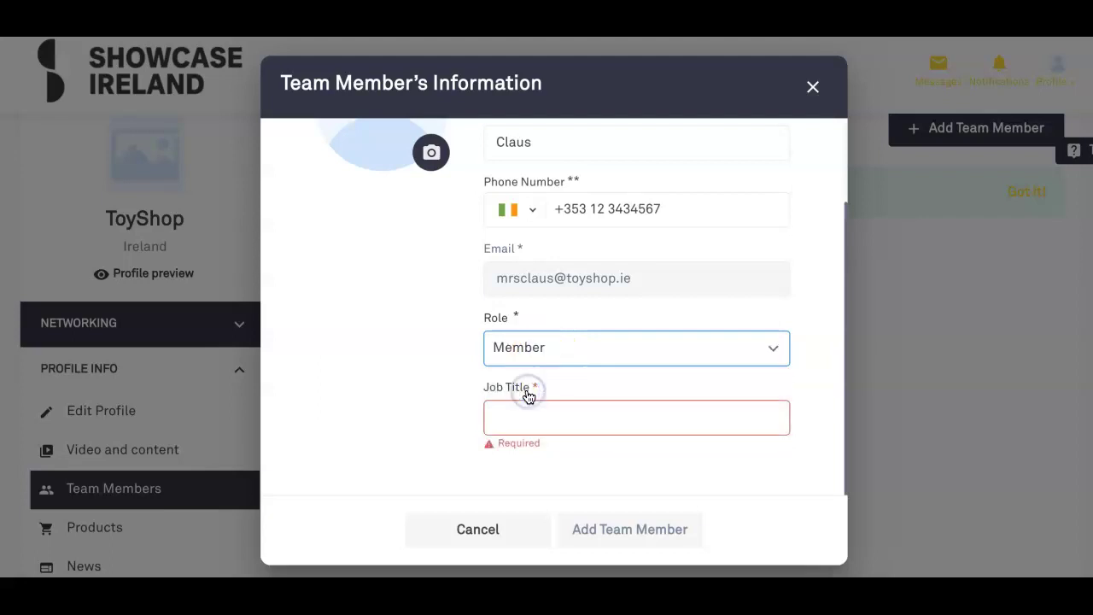
- Give the team member the Admin role and the job title Boss Lady
left_click(552, 355)
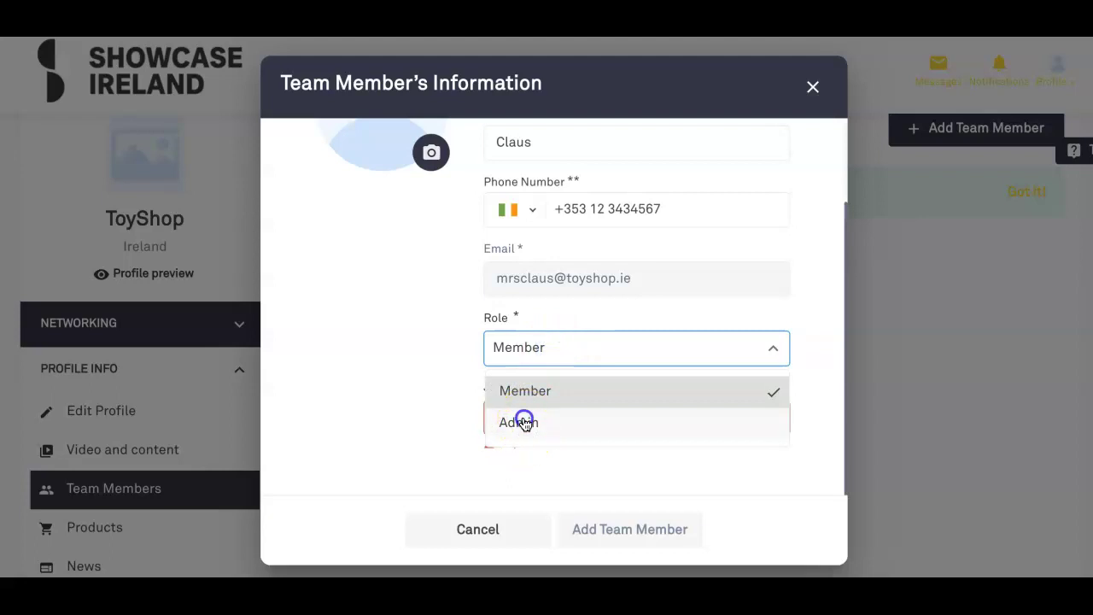
left_click(521, 419)
left_click(515, 416)
type("Boss Lady")
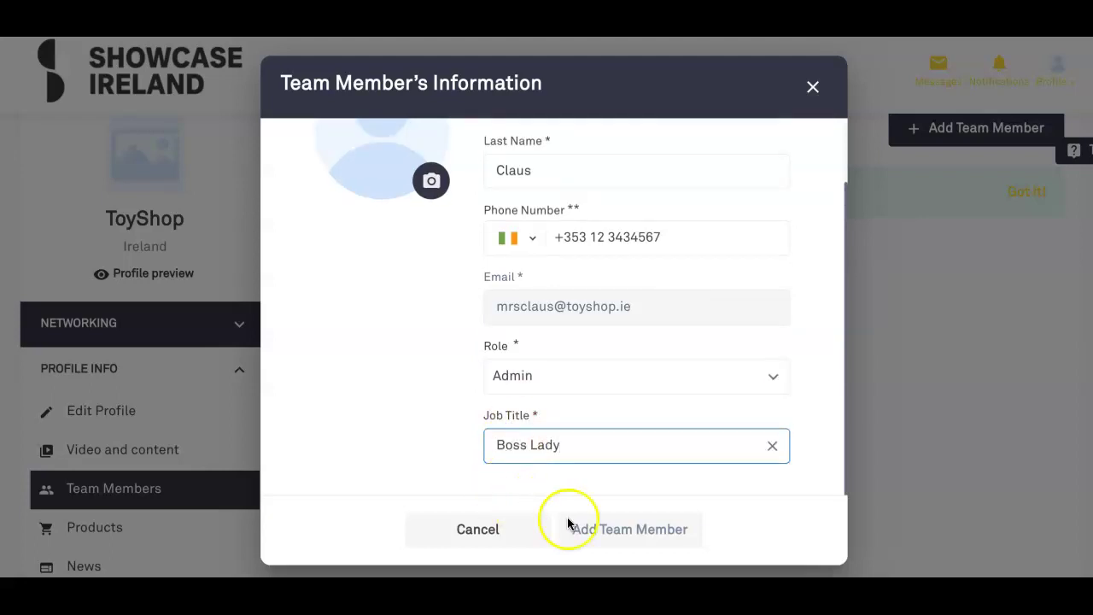
- Upload the MrsClaus image as the team member's photo and submit the new team member
scroll(348, 322, "up", 2)
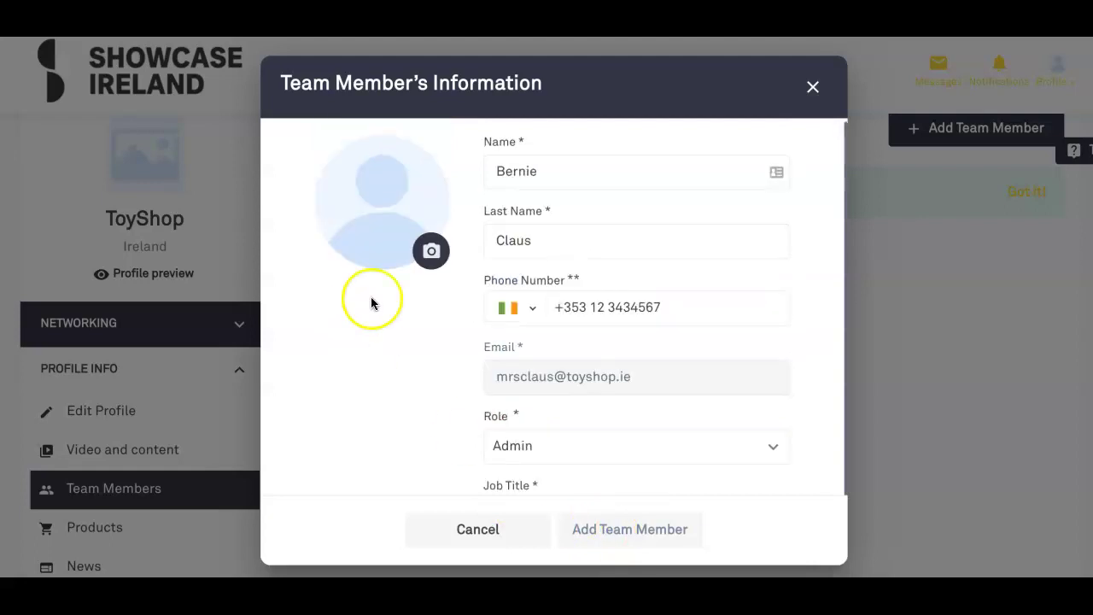
left_click(430, 247)
left_click(434, 316)
left_click(434, 286)
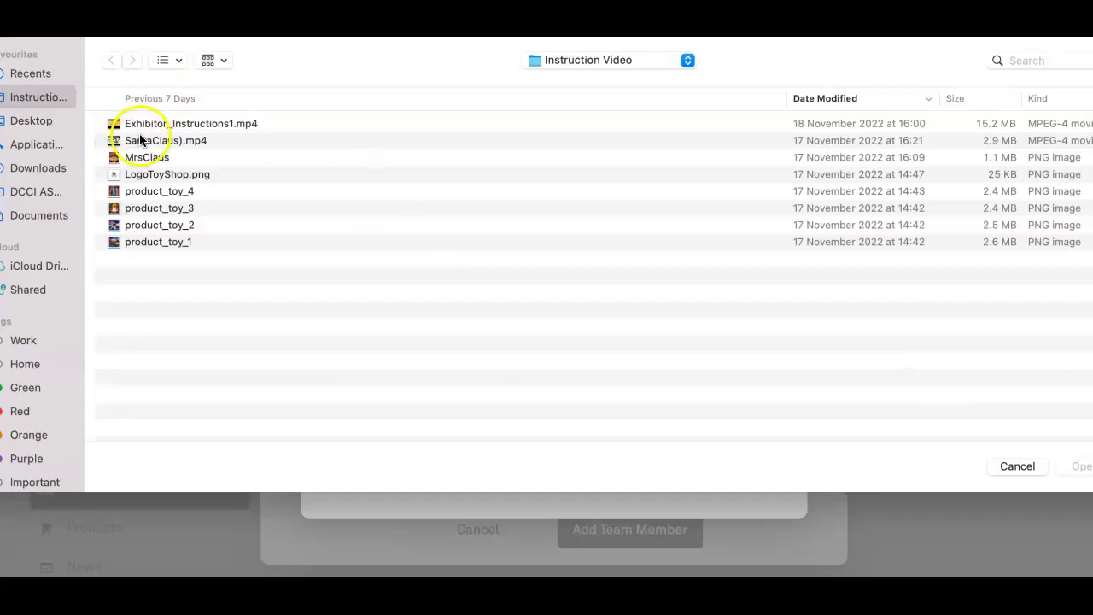
left_click(137, 156)
double_click(137, 156)
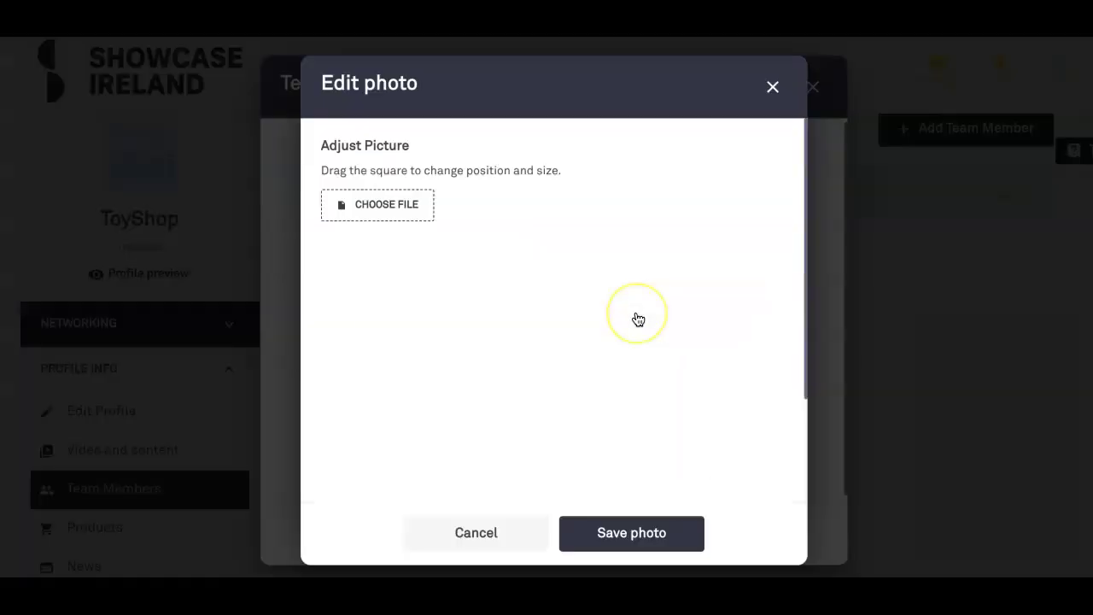
left_click(631, 543)
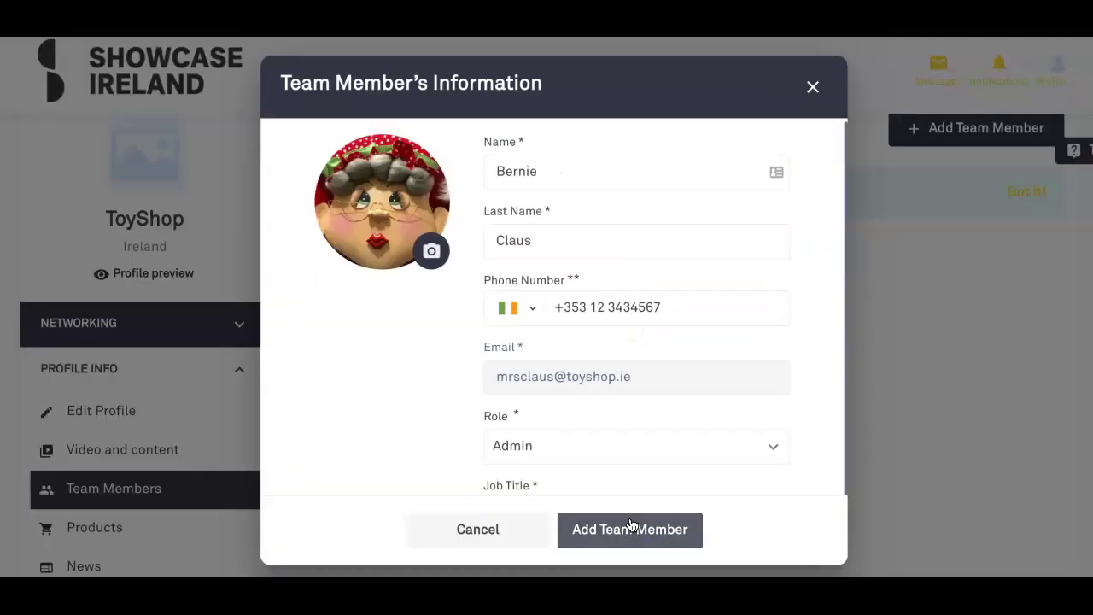
left_click(622, 529)
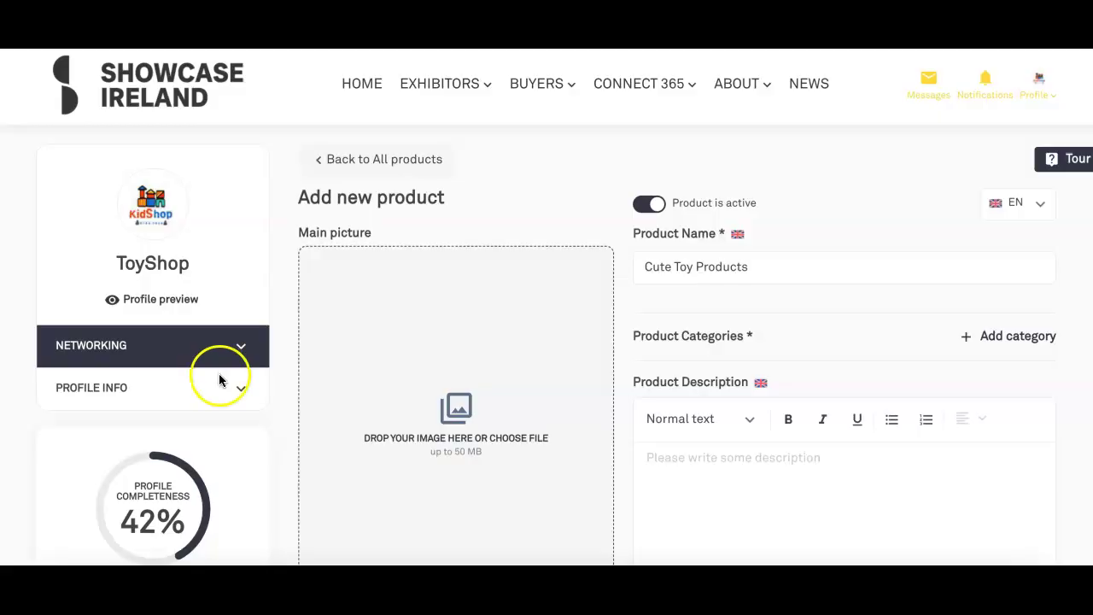
- Go to the company's product list and start a new product
left_click(232, 385)
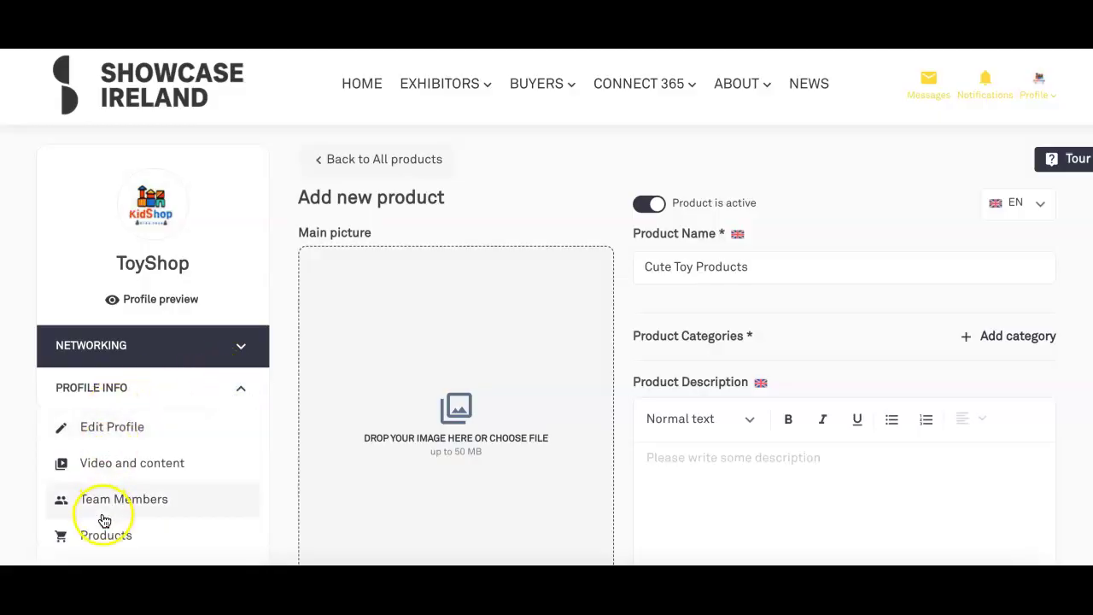
scroll(102, 519, "down", 1)
left_click(102, 500)
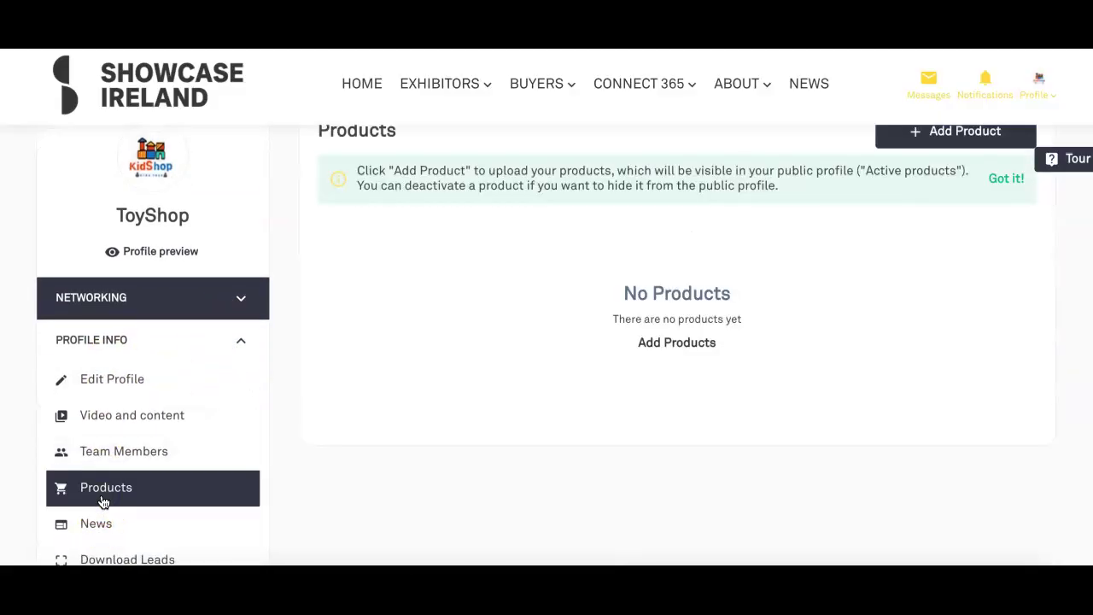
left_click(957, 134)
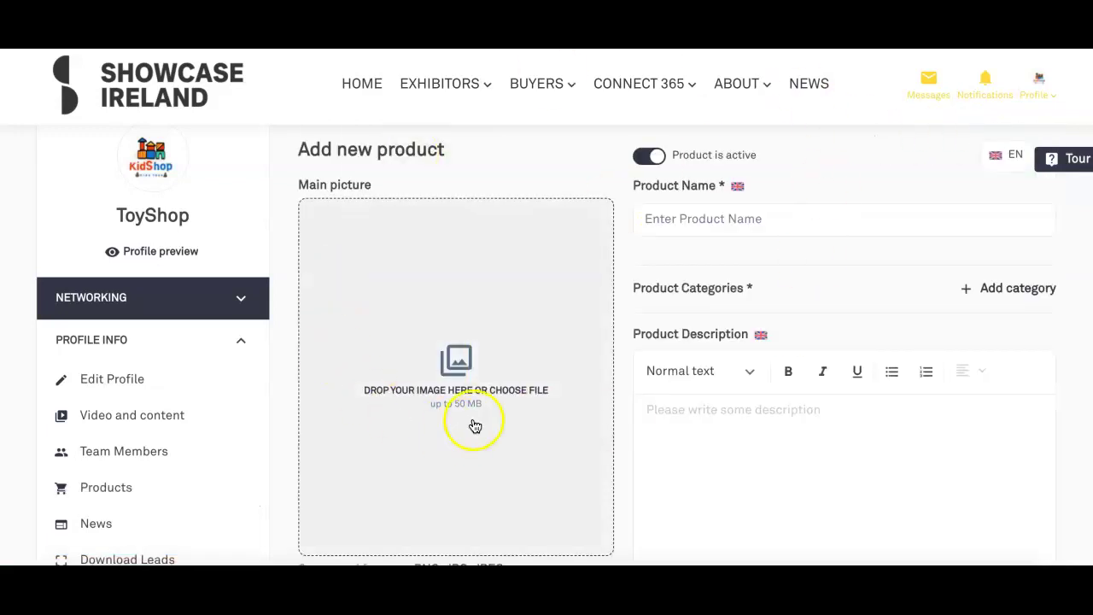
- Upload product_toy_1 as the new product's main picture and save the photo
left_click(460, 367)
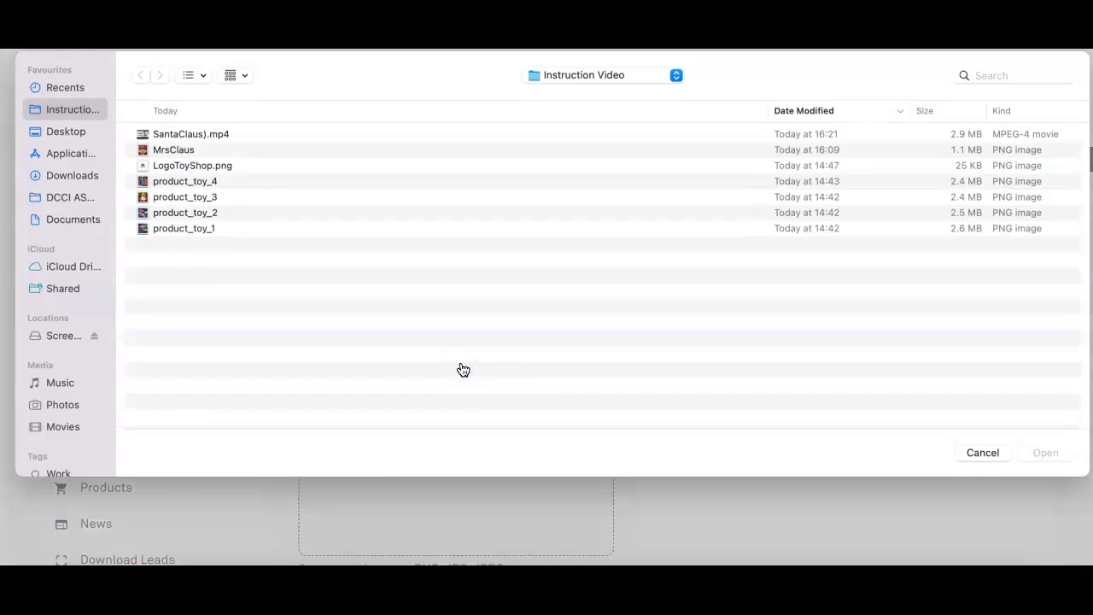
double_click(188, 229)
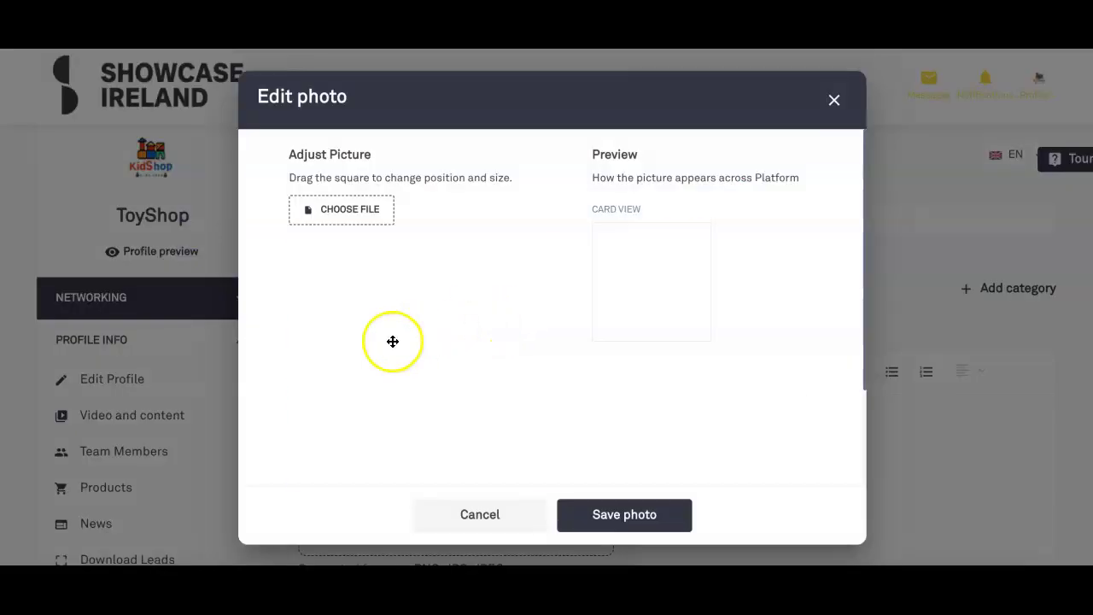
left_click(623, 514)
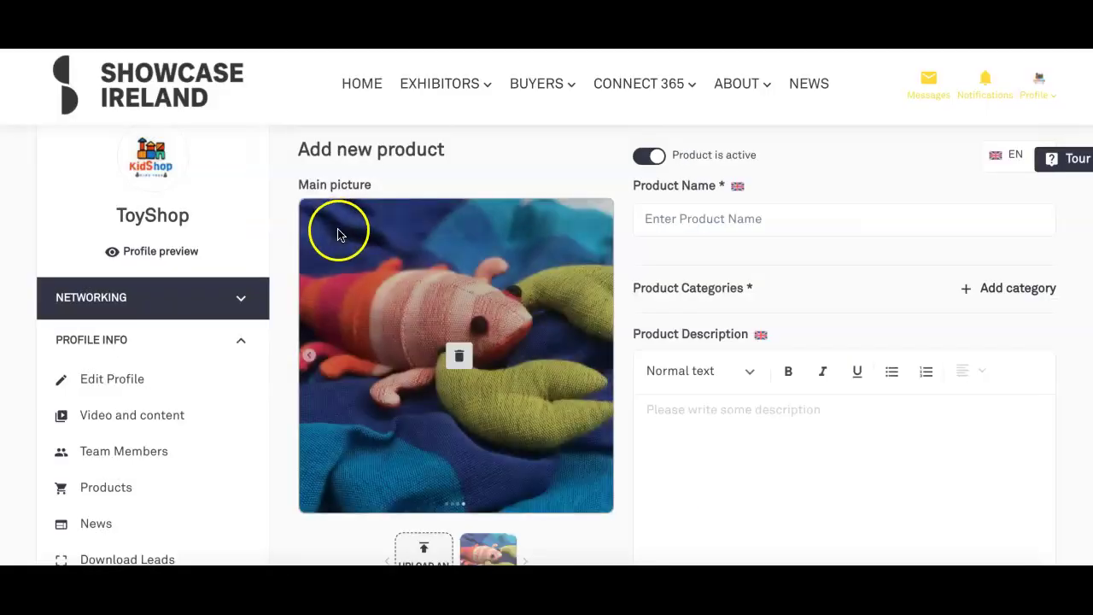
- Upload two more product pictures, the striped toy dolphins and the yellow-headed doll in a white dress, saving each photo
scroll(420, 504, "down", 1)
left_click(421, 502)
double_click(197, 212)
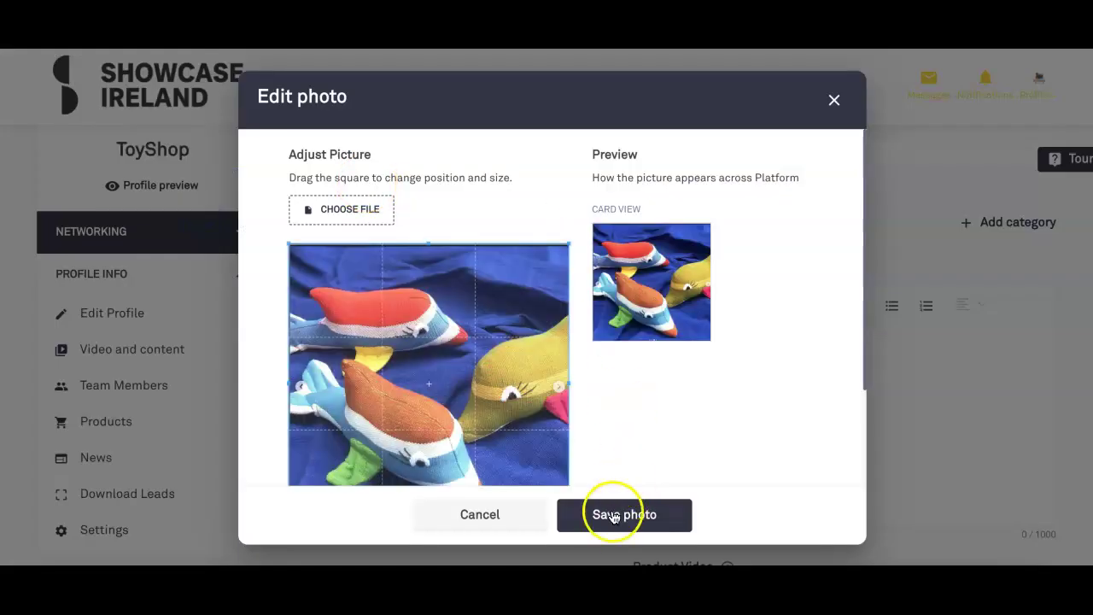
left_click(605, 517)
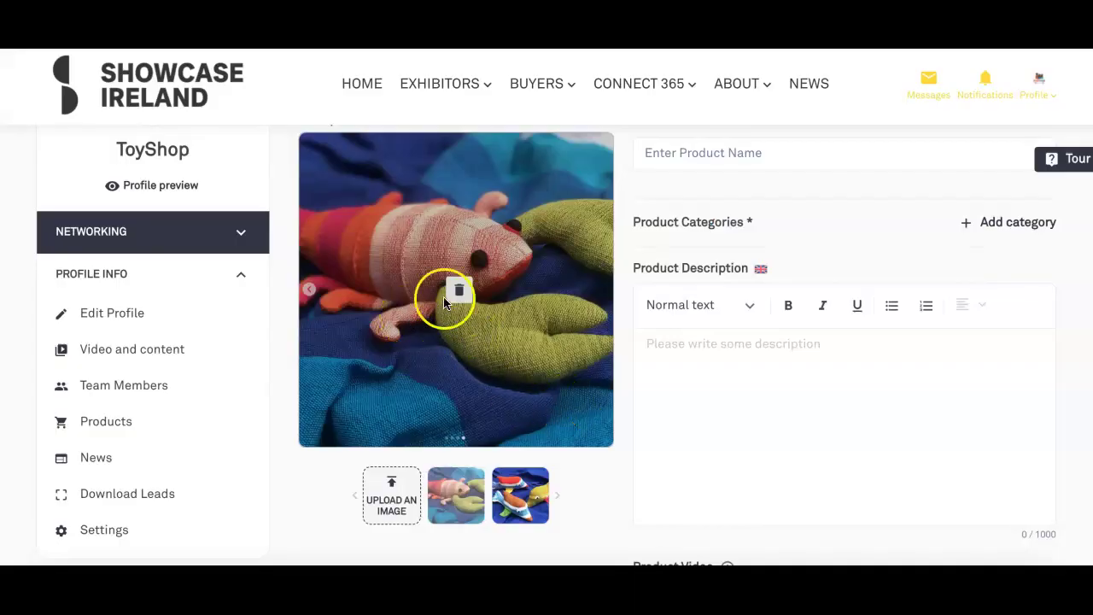
left_click(393, 494)
double_click(210, 198)
left_click(629, 528)
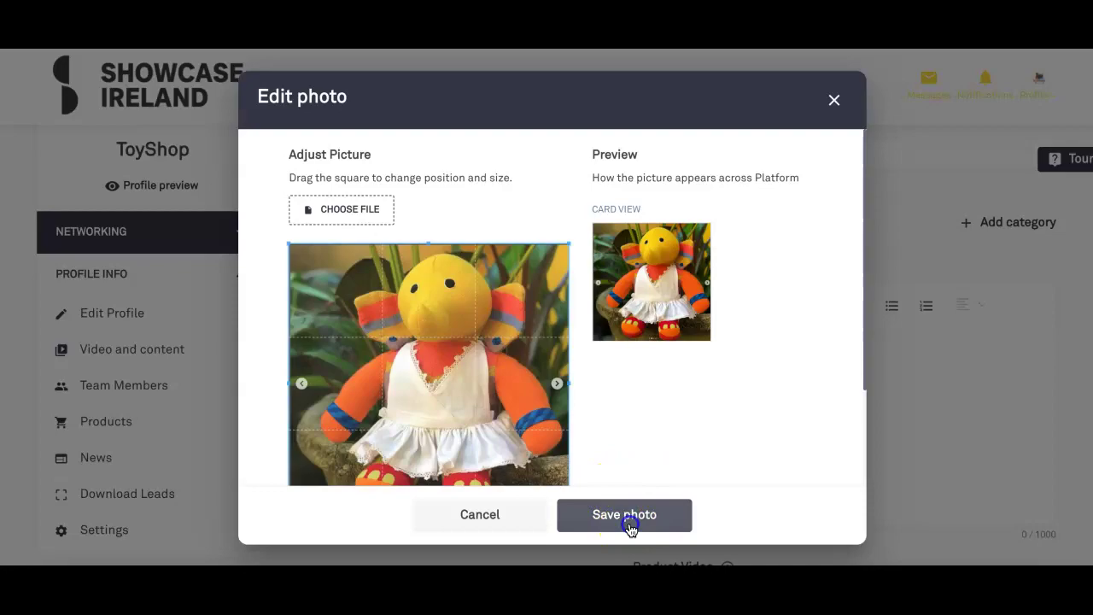
- Name the new product Kids Soft Toy Product
scroll(631, 531, "up", 1)
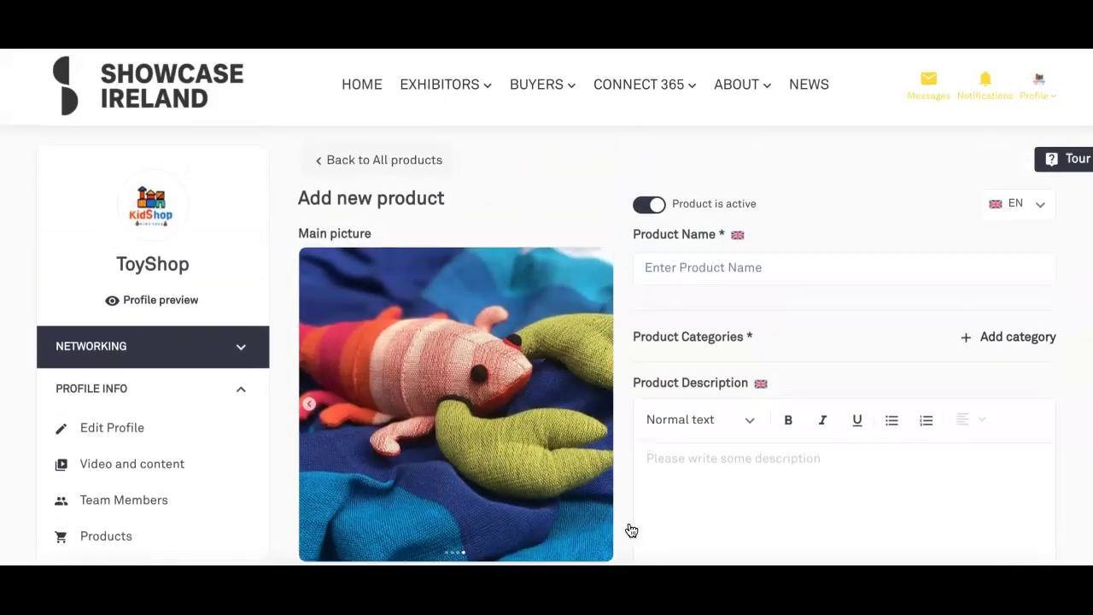
left_click(683, 268)
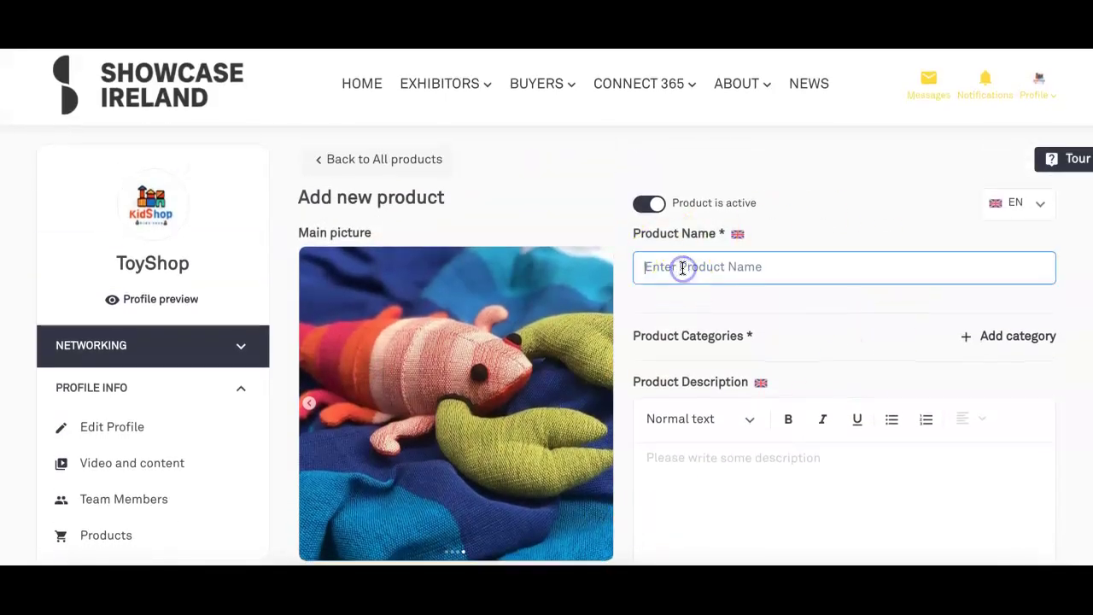
type("Kids Soft Toy Product")
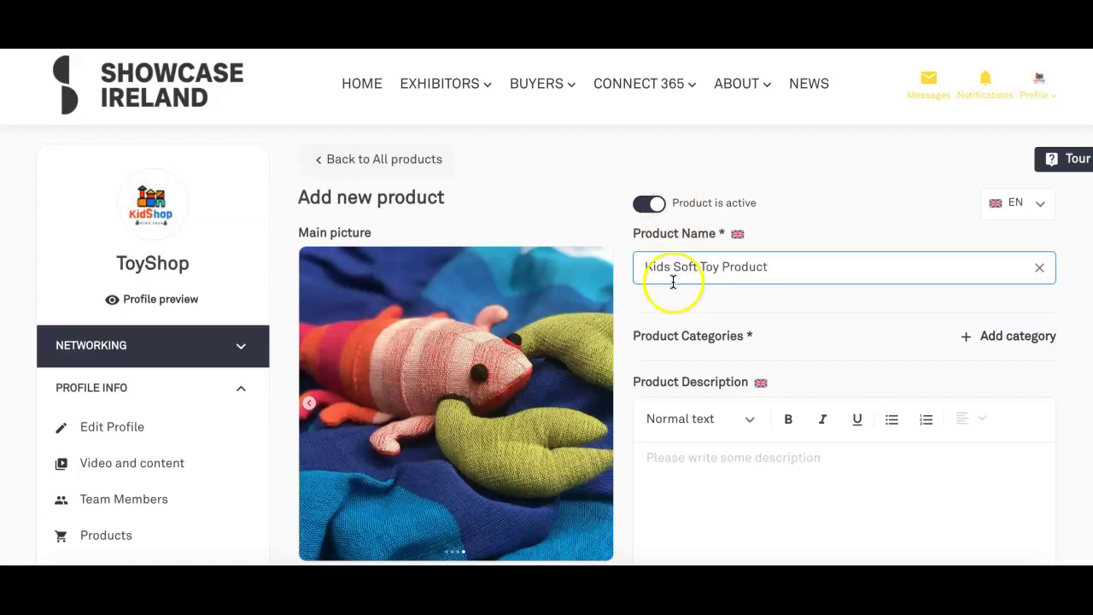
- Select Made in Ireland, Handmade and Home & Gift as the product's categories
scroll(672, 282, "down", 1)
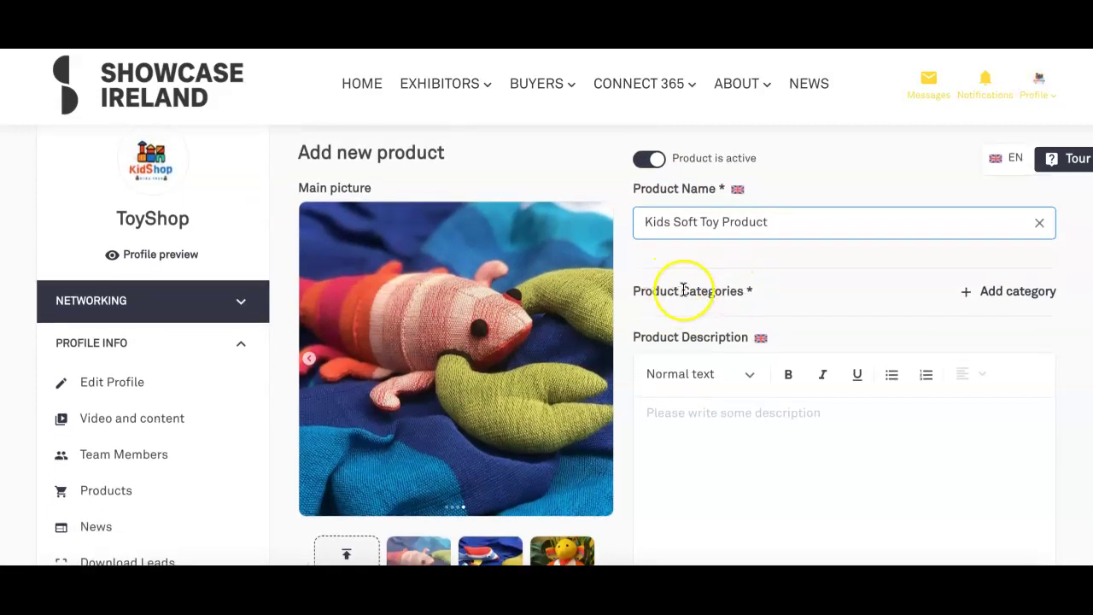
left_click(1009, 295)
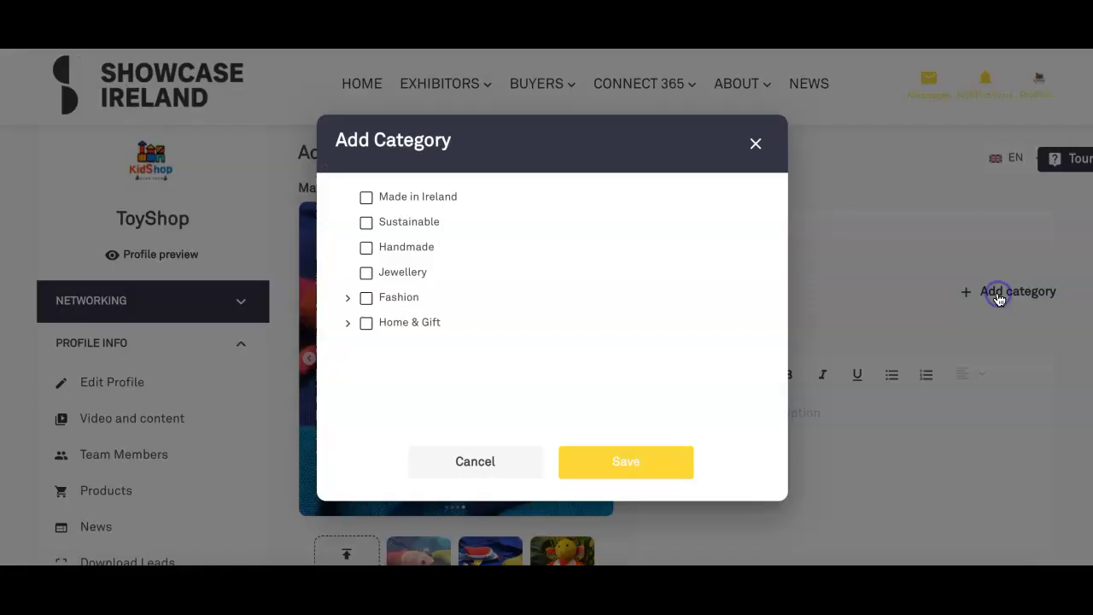
left_click(366, 197)
left_click(367, 247)
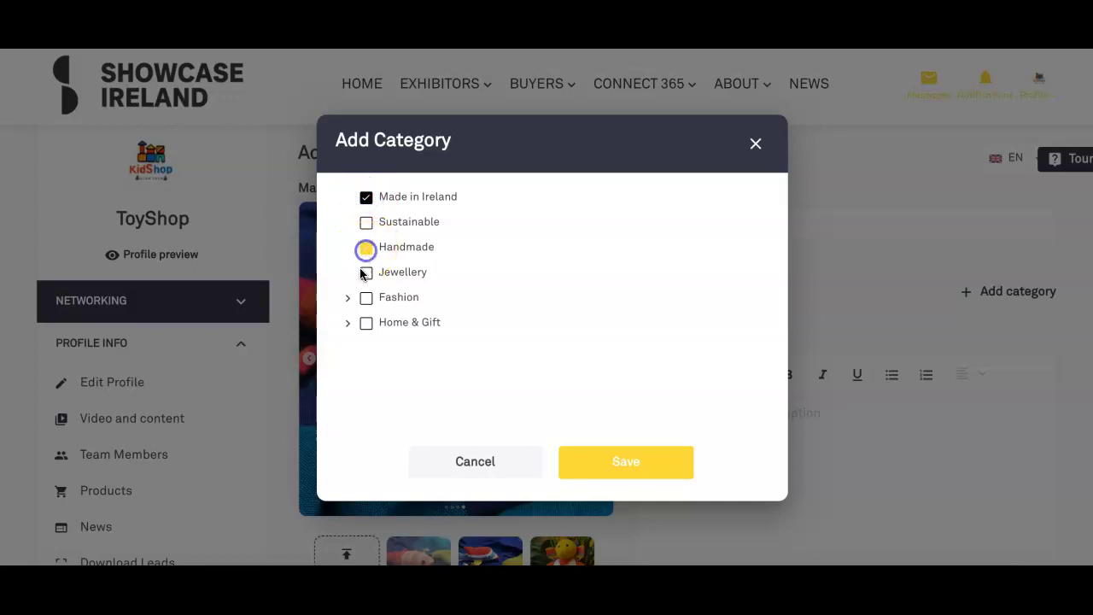
left_click(366, 323)
- Exclude Digital Services, Candles, Ceramics Pottery, Food, Fragrance Cosmetics Well Being and Furniture from the Home & Gift subcategories and save the category selection
scroll(423, 352, "down", 3)
left_click(381, 266)
left_click(383, 292)
left_click(384, 318)
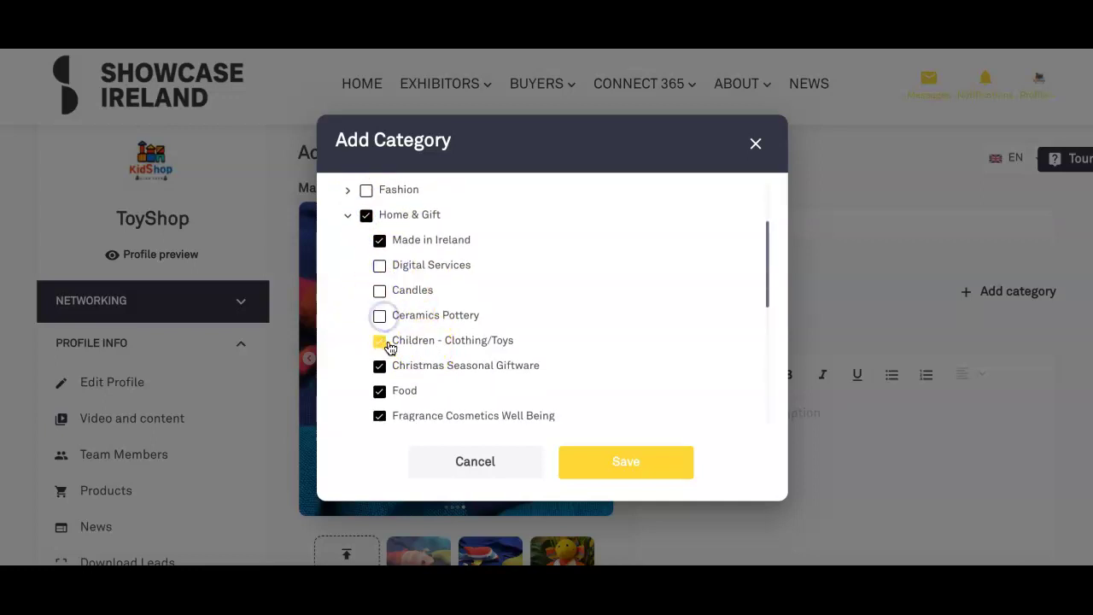
left_click(382, 392)
scroll(382, 400, "down", 1)
left_click(379, 374)
left_click(380, 398)
scroll(380, 400, "down", 2)
scroll(380, 401, "up", 3)
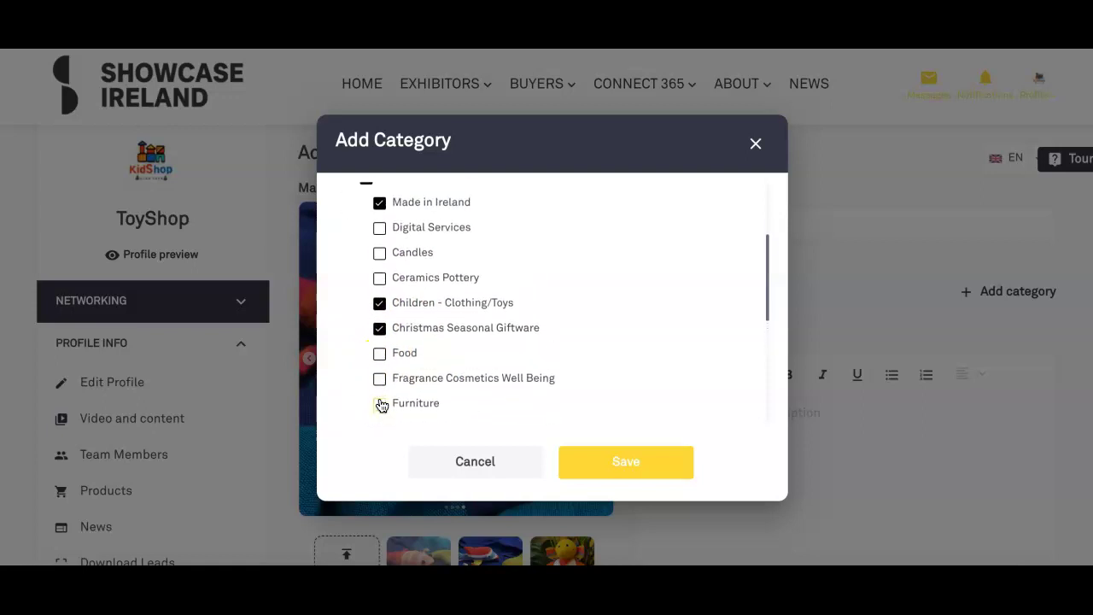
left_click(617, 469)
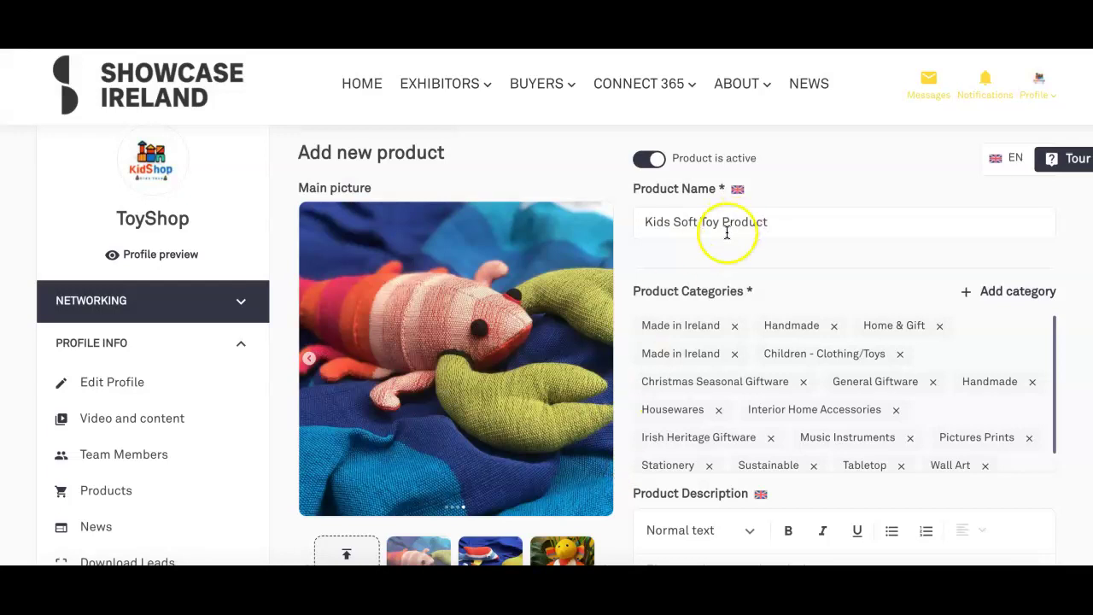
- Write the product description on three lines: "this is where you can really sell your product", "State how it's made.", "Give a back story."
scroll(725, 254, "down", 4)
left_click(674, 287)
type("this is")
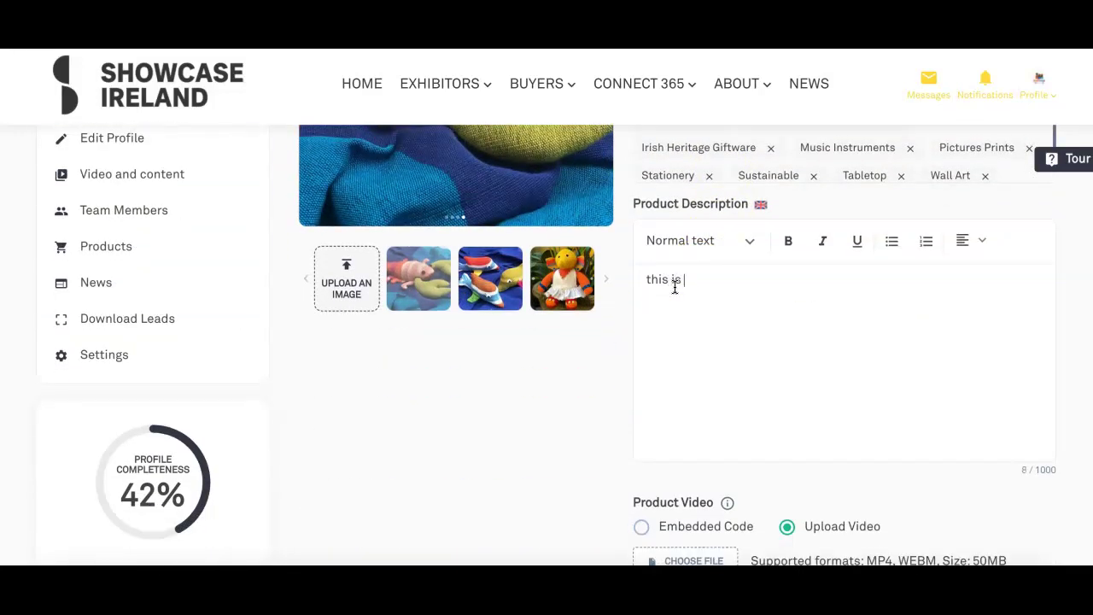
type(" where you can really sell your product")
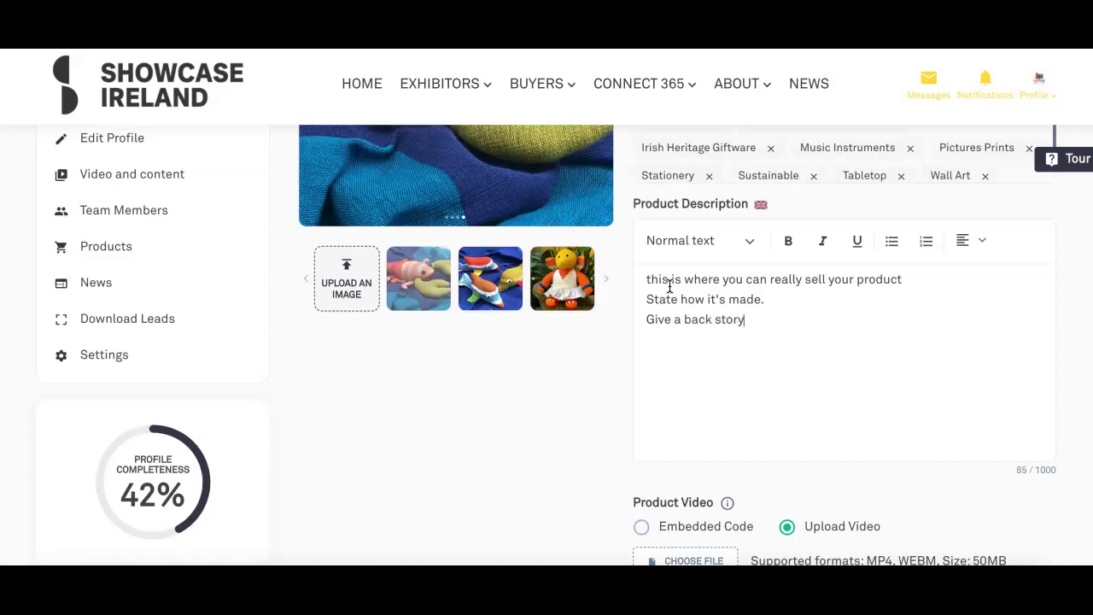
- Make the description line "State how it's made." bold and try out numbered-list formatting on it
left_click_drag(768, 299, 634, 299)
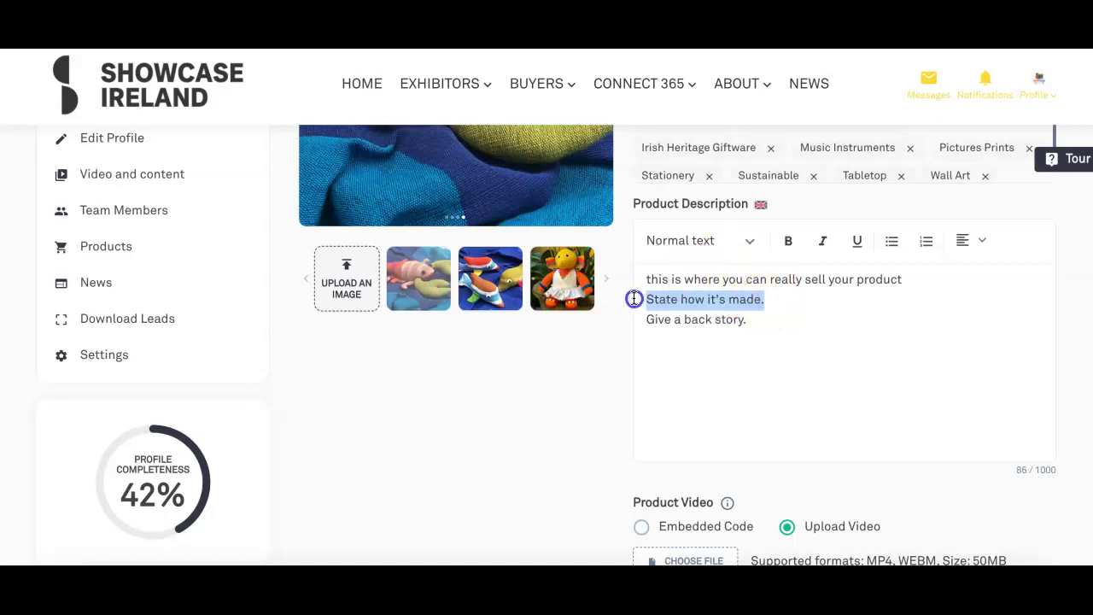
left_click(790, 243)
left_click(976, 246)
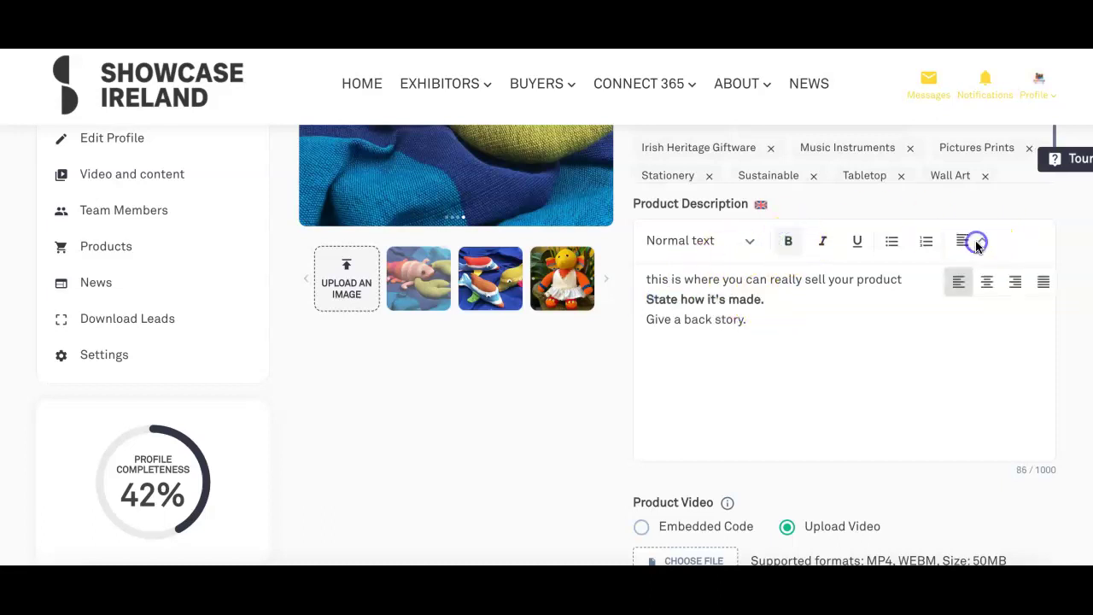
left_click(926, 242)
left_click(926, 242)
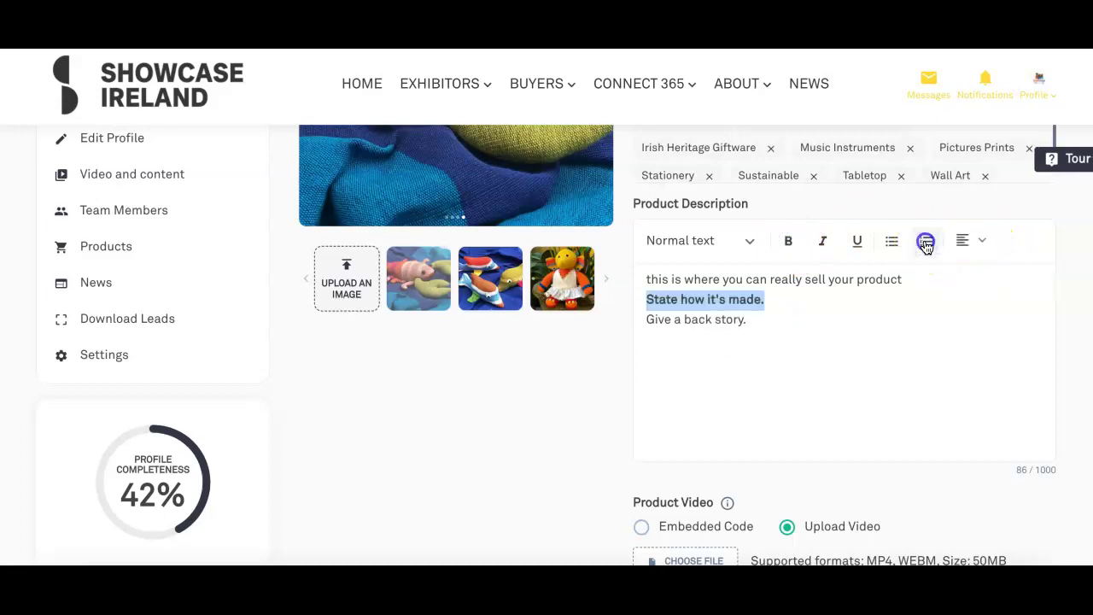
- Upload the SantaClaus MP4 file as the product video and save the product
scroll(746, 375, "down", 2)
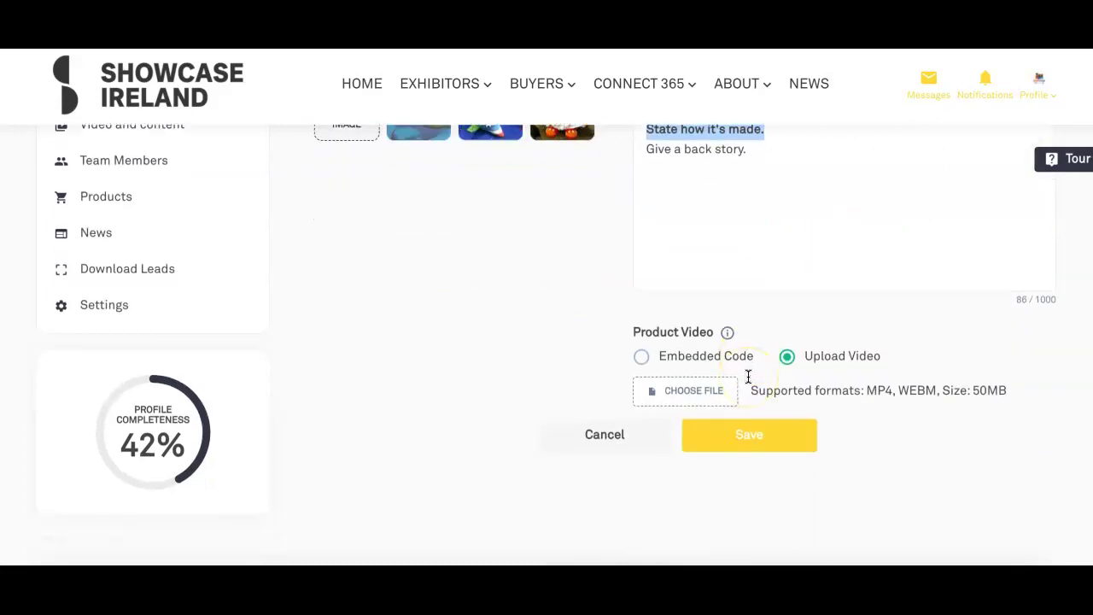
left_click(686, 394)
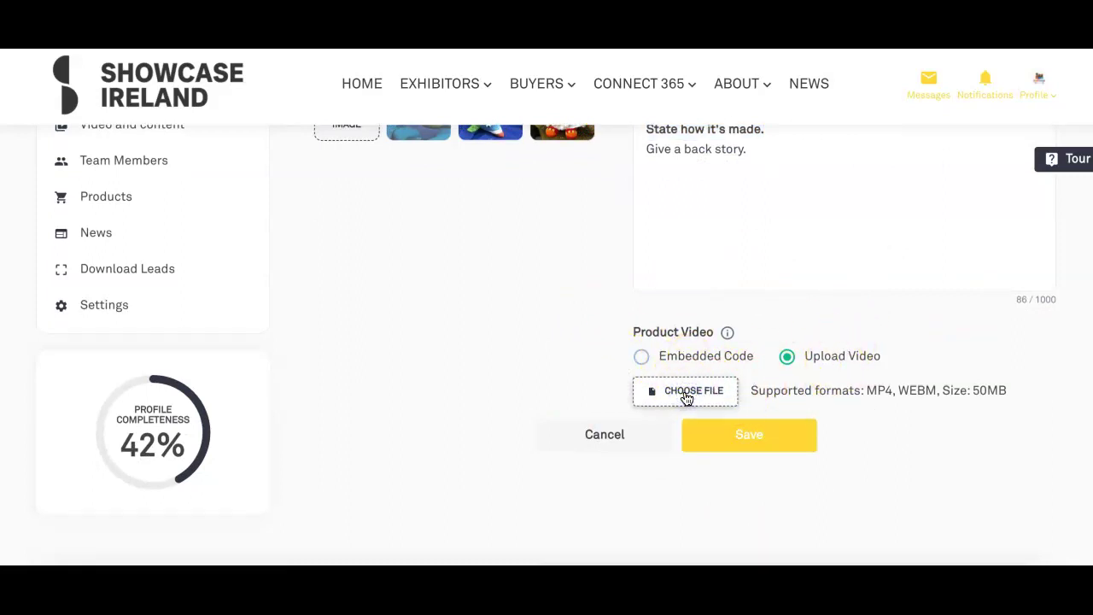
left_click(695, 397)
double_click(162, 138)
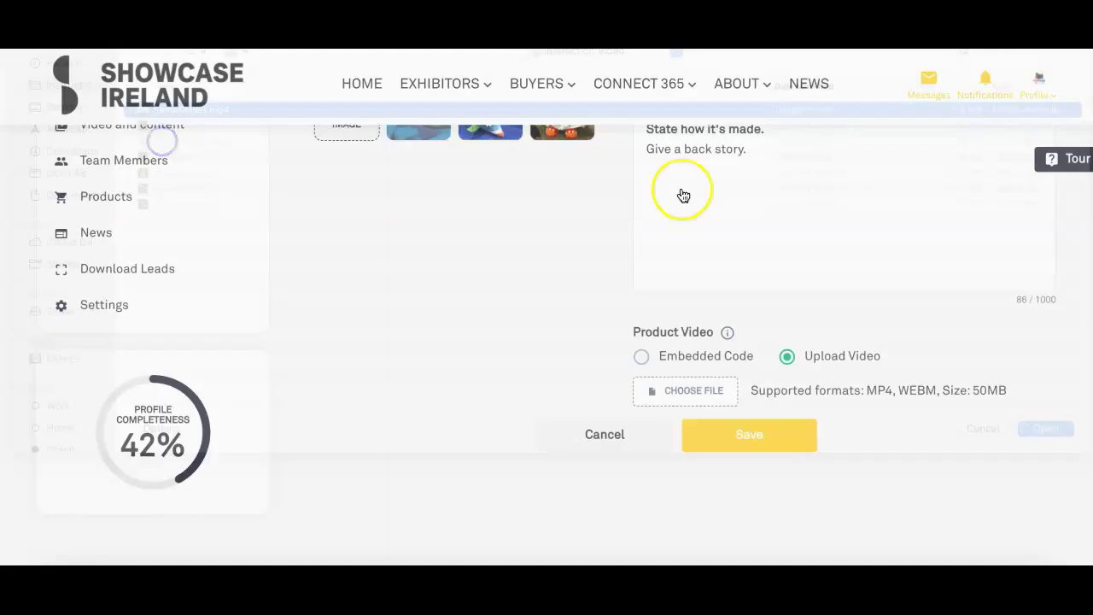
scroll(688, 374, "down", 3)
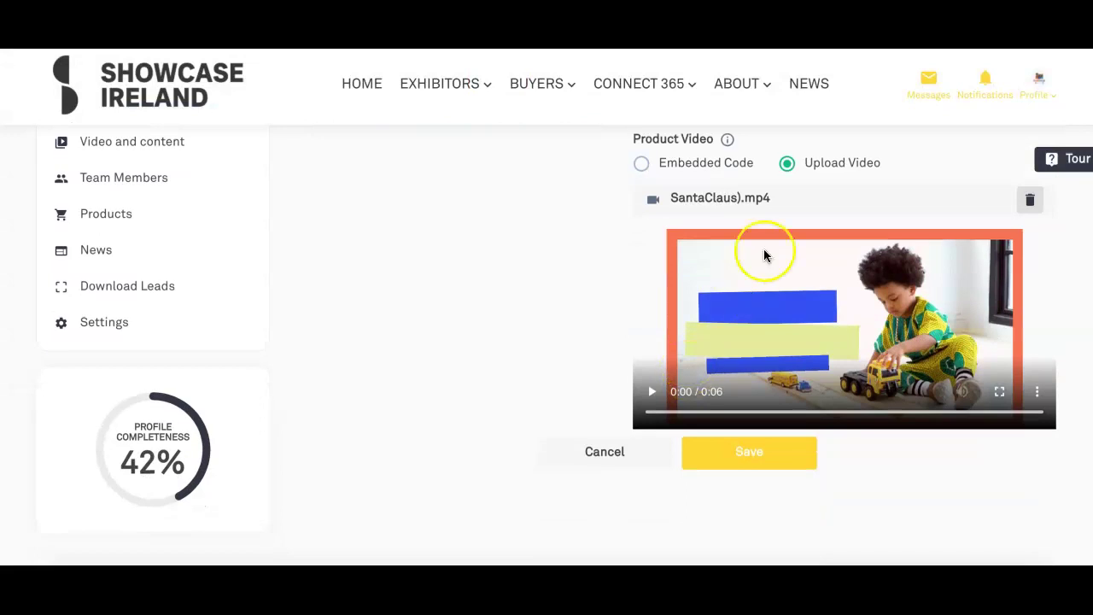
left_click(748, 449)
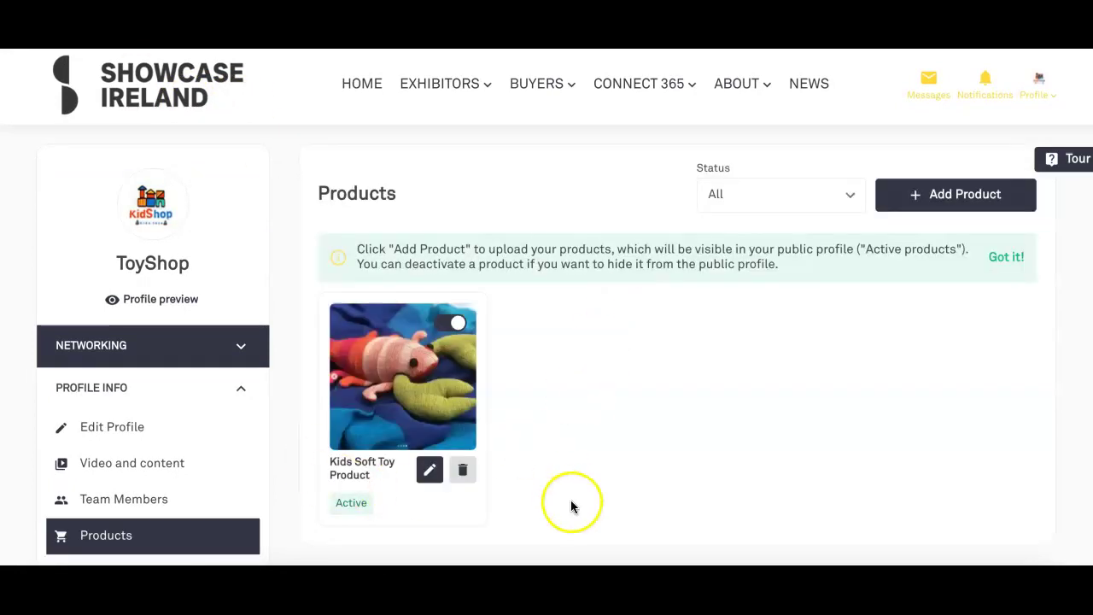
- Preview the public company profile and open the Kids Soft Toy Product page from its products
left_click(151, 299)
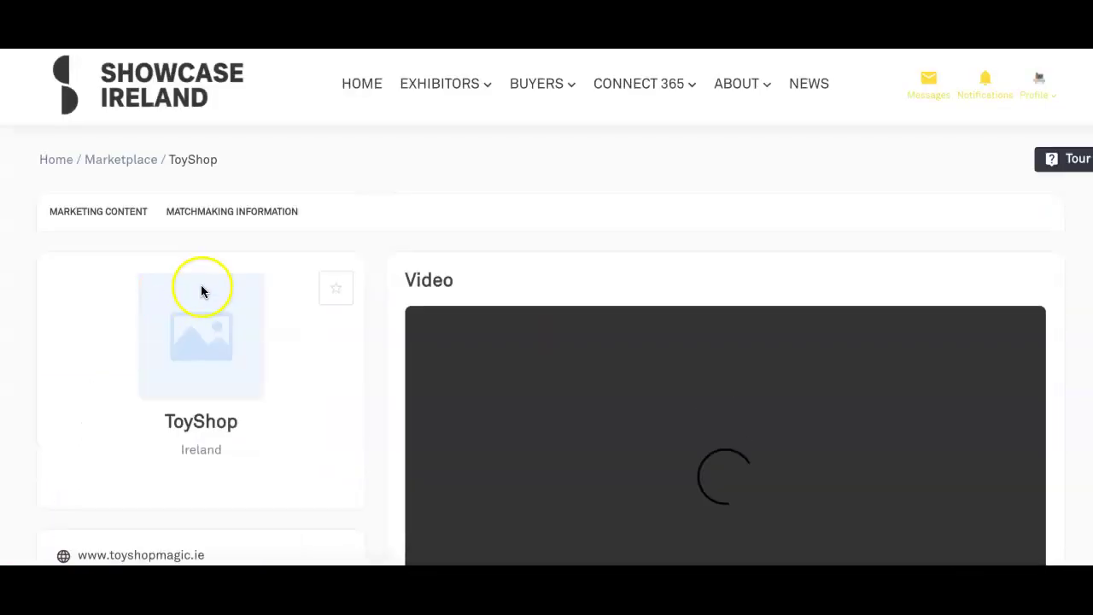
scroll(448, 366, "down", 1)
scroll(447, 367, "down", 1)
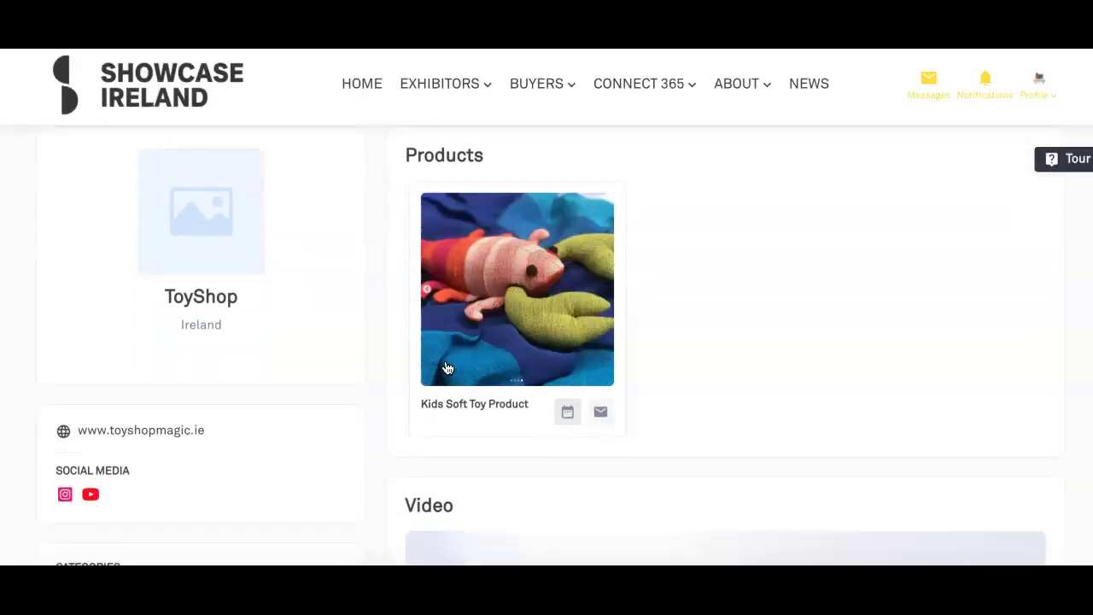
left_click(482, 412)
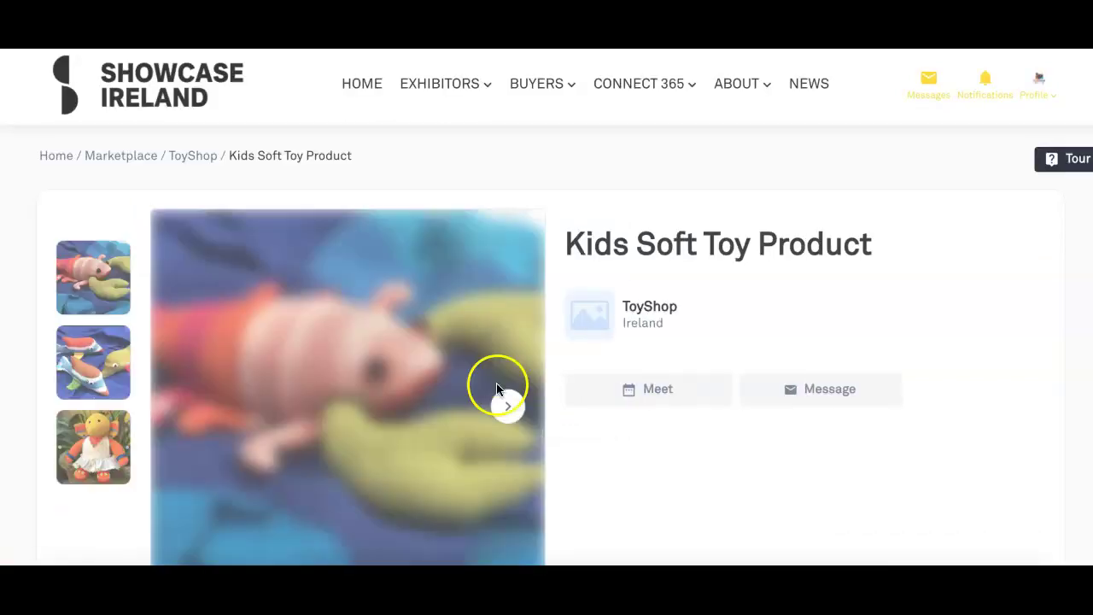
- Review the product page's pictures, categories and product info, and play its video
scroll(426, 415, "down", 1)
left_click(502, 380)
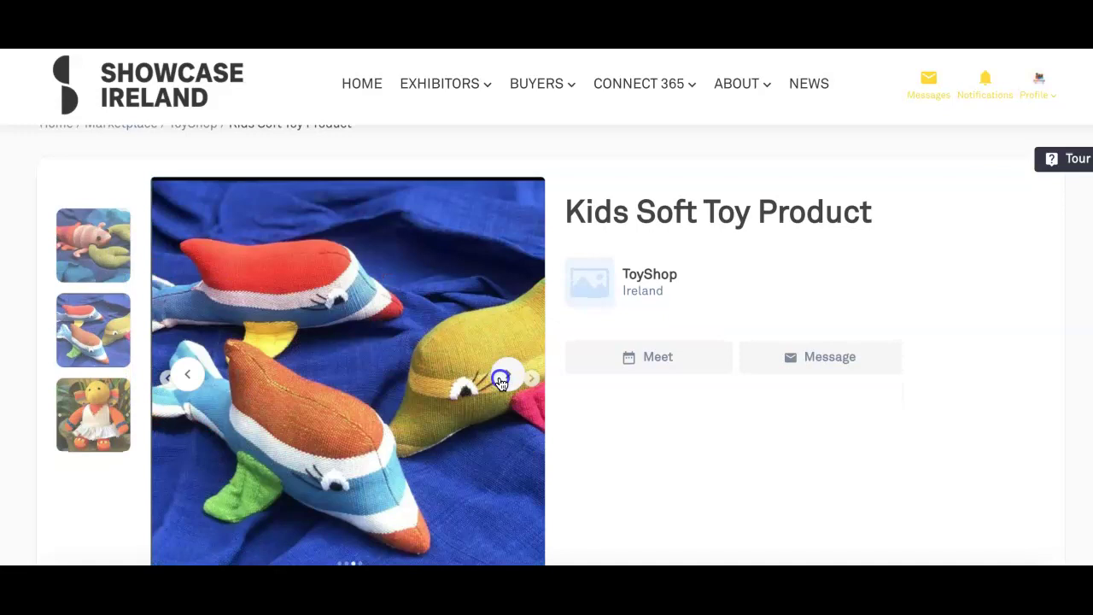
left_click(502, 380)
scroll(502, 384, "down", 5)
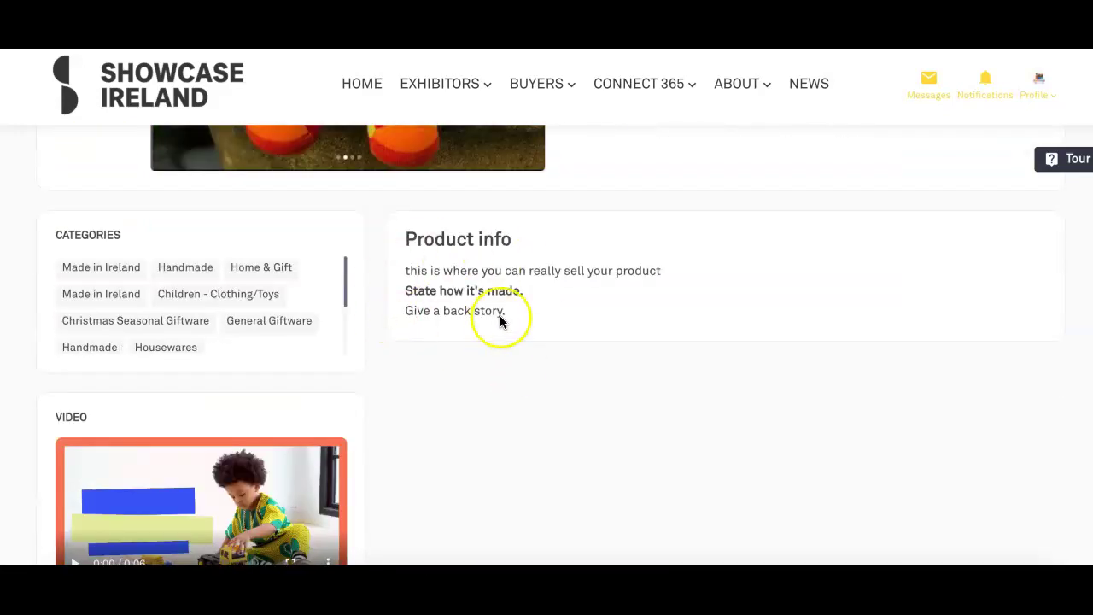
scroll(461, 295, "down", 3)
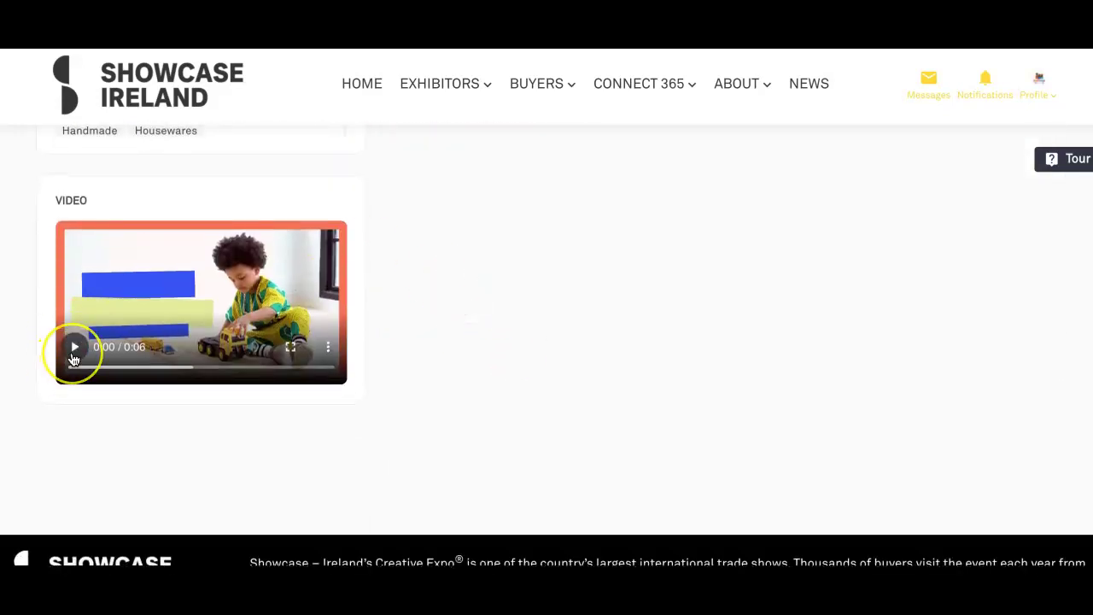
left_click(75, 350)
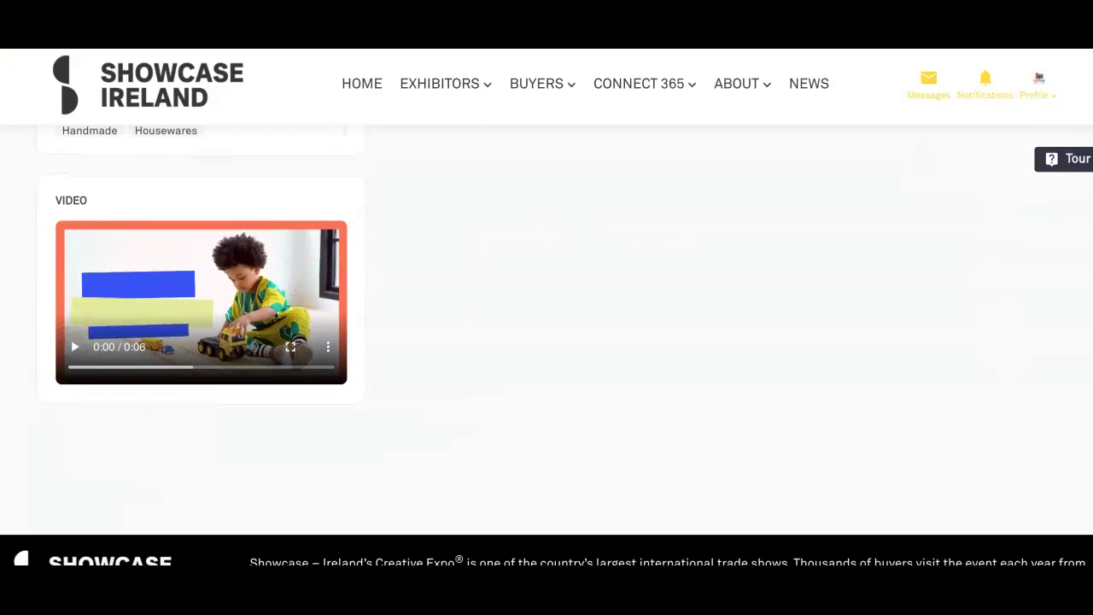